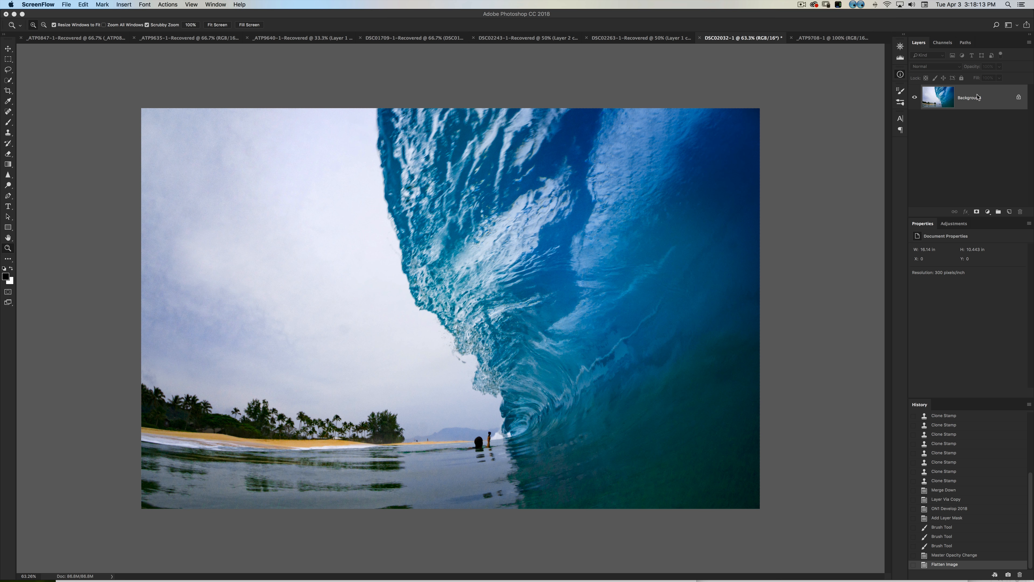
Duplicate the flattened Background layer and switch the document to full-screen mode with the menu bar.
click(960, 103)
key(super+j)
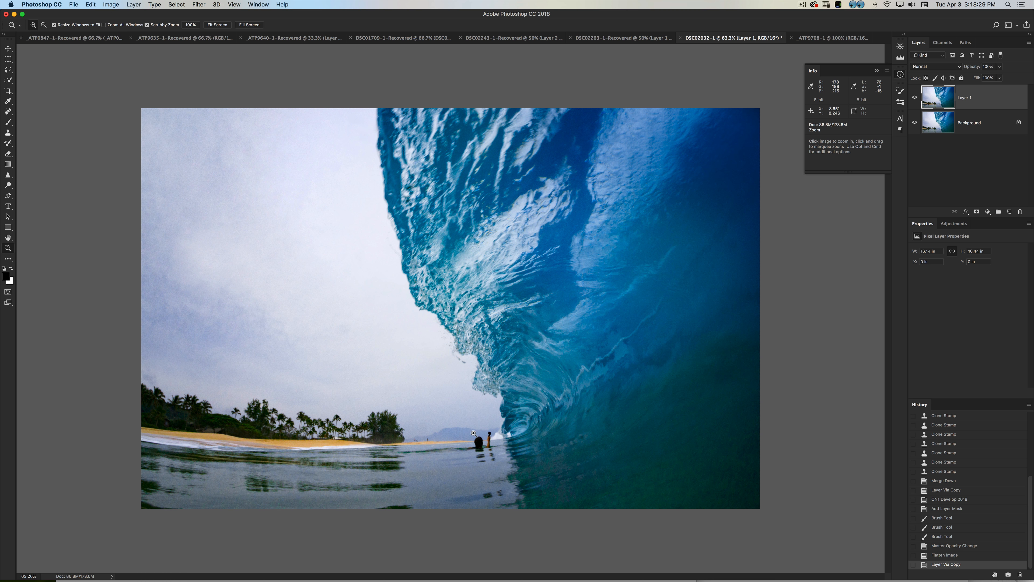
drag(479, 453, 513, 352)
key(f)
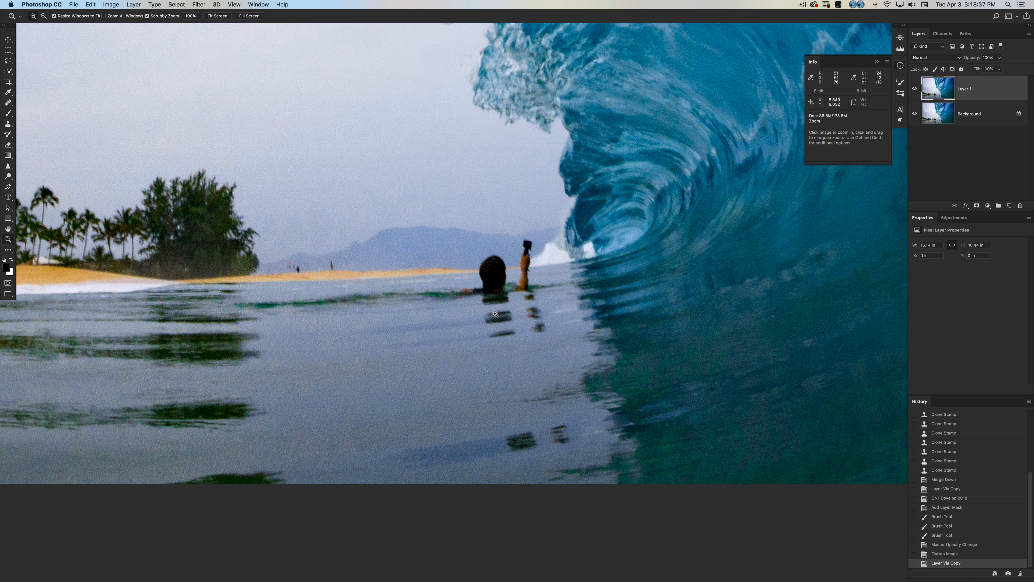
Activate the Clone Stamp tool with the swimmer and the water in view.
drag(493, 314, 482, 306)
drag(501, 241, 502, 326)
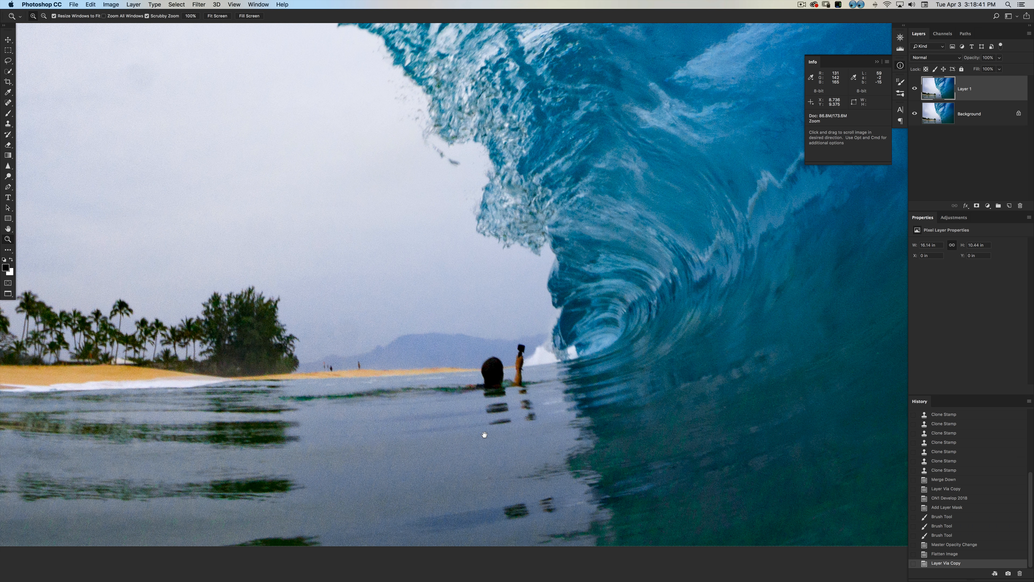
drag(484, 432, 507, 309)
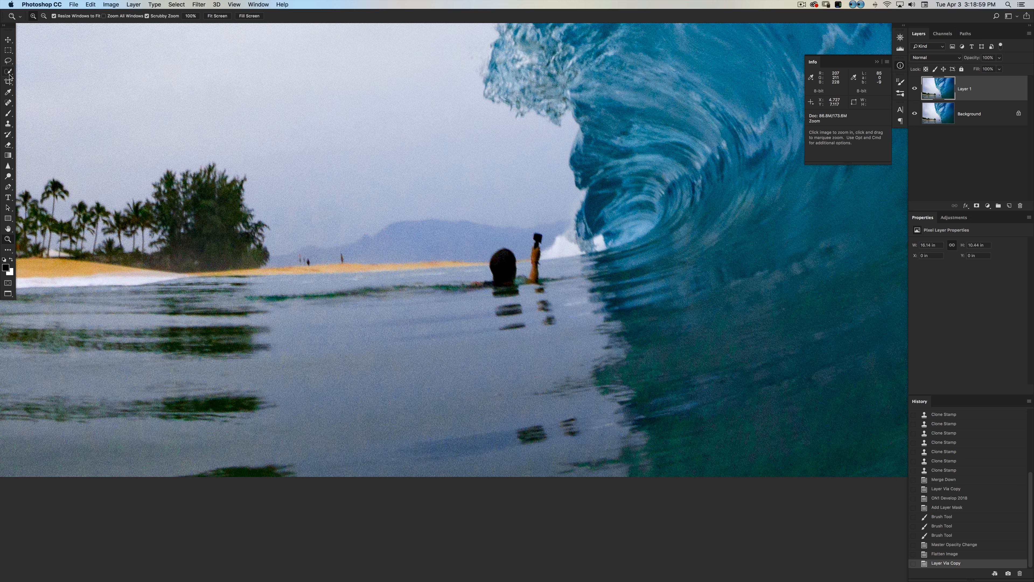
key(s)
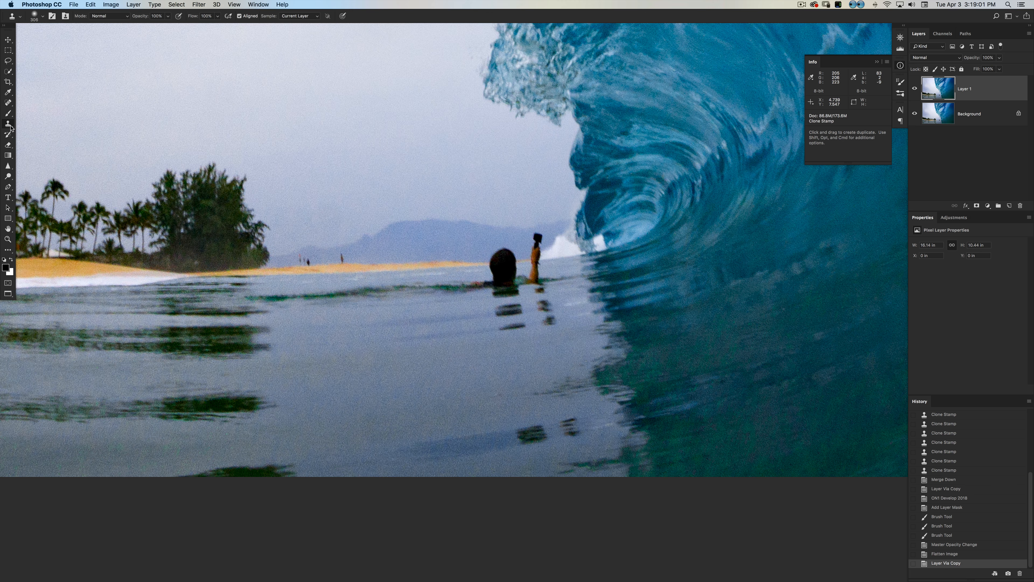
click(10, 127)
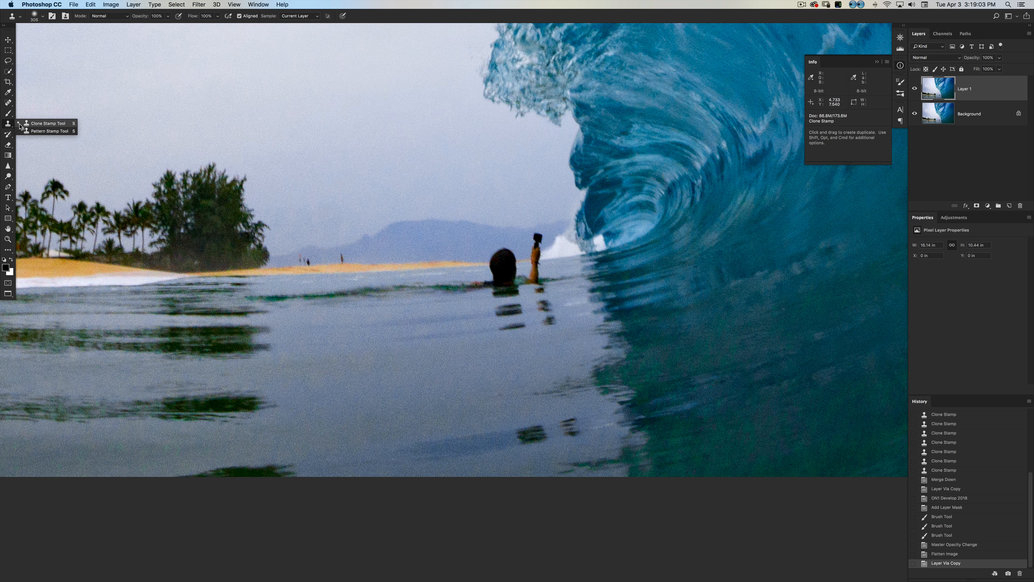
click(45, 126)
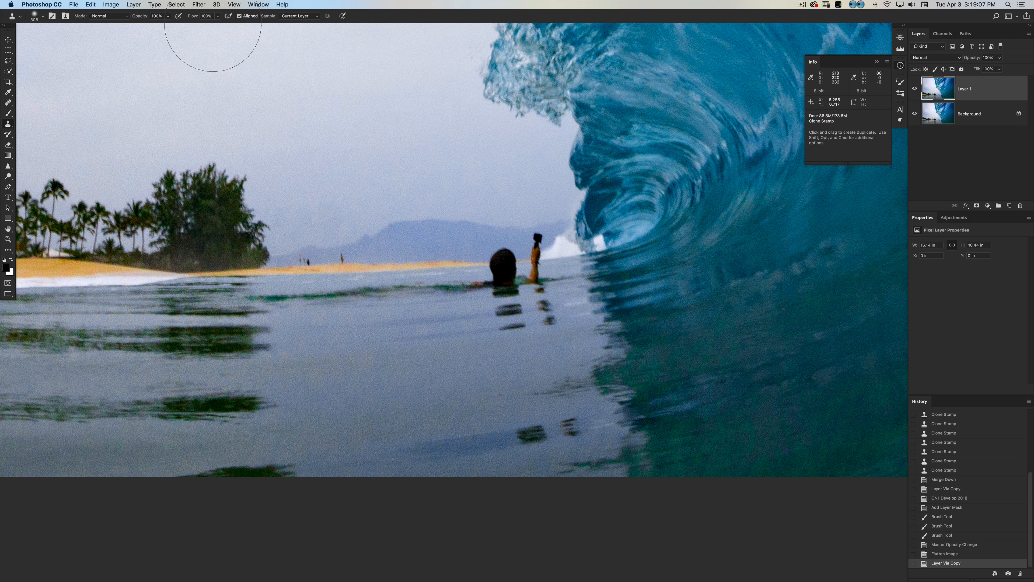
Open the clone source settings, turn on Show Overlay, and sample a point on the distant mountain.
click(257, 4)
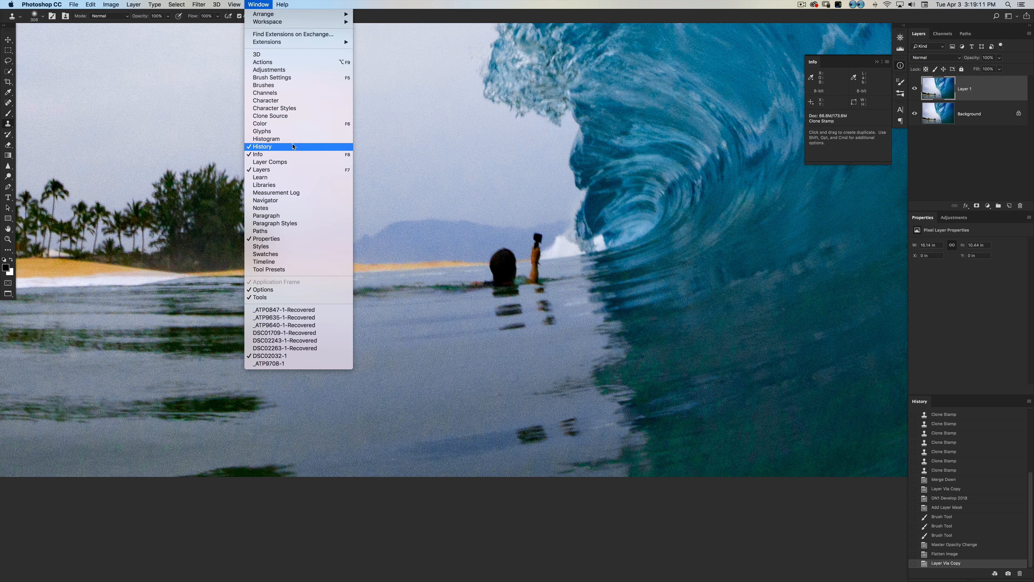
click(285, 116)
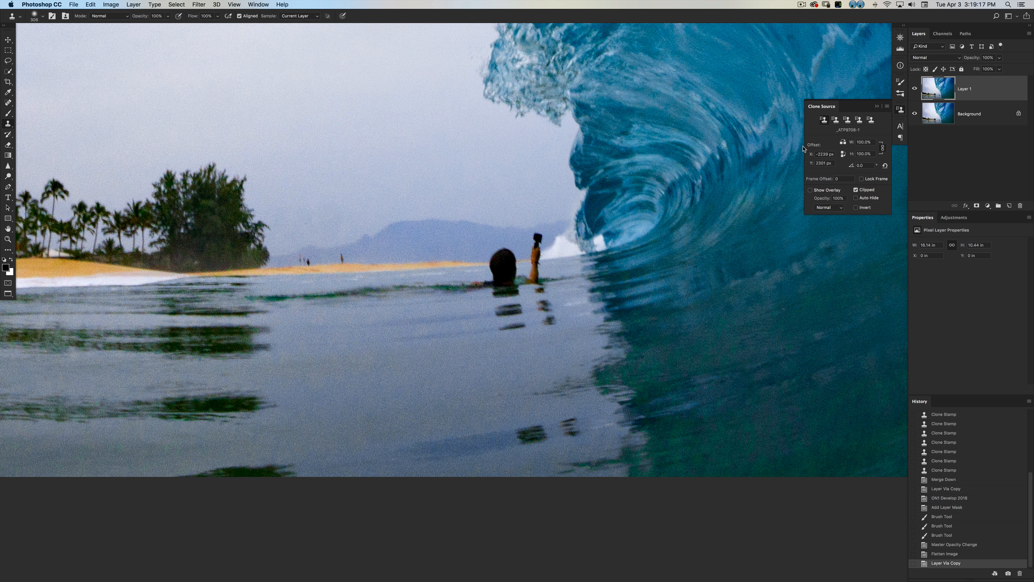
click(888, 106)
click(889, 110)
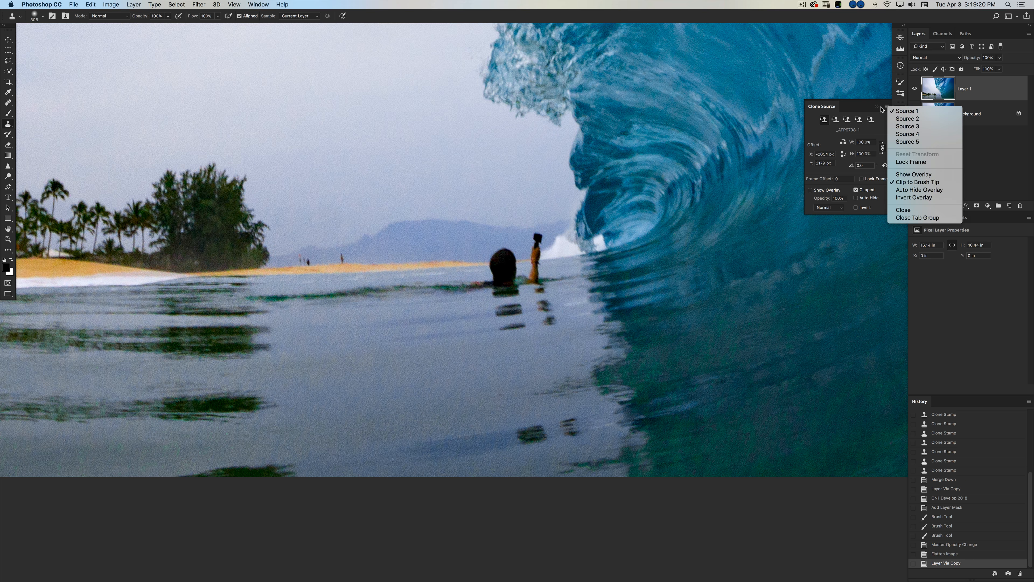
click(810, 190)
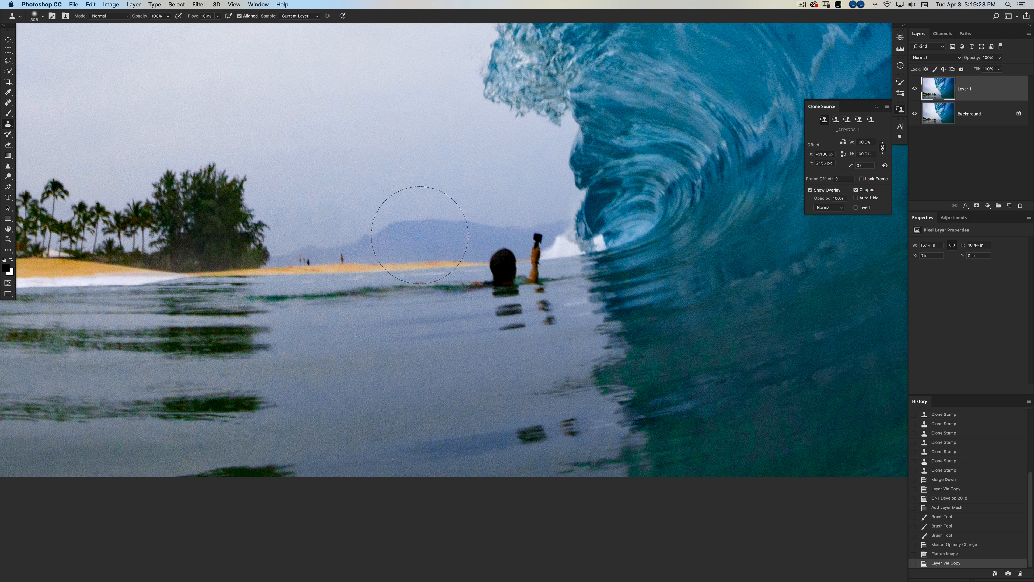
alt+click(425, 220)
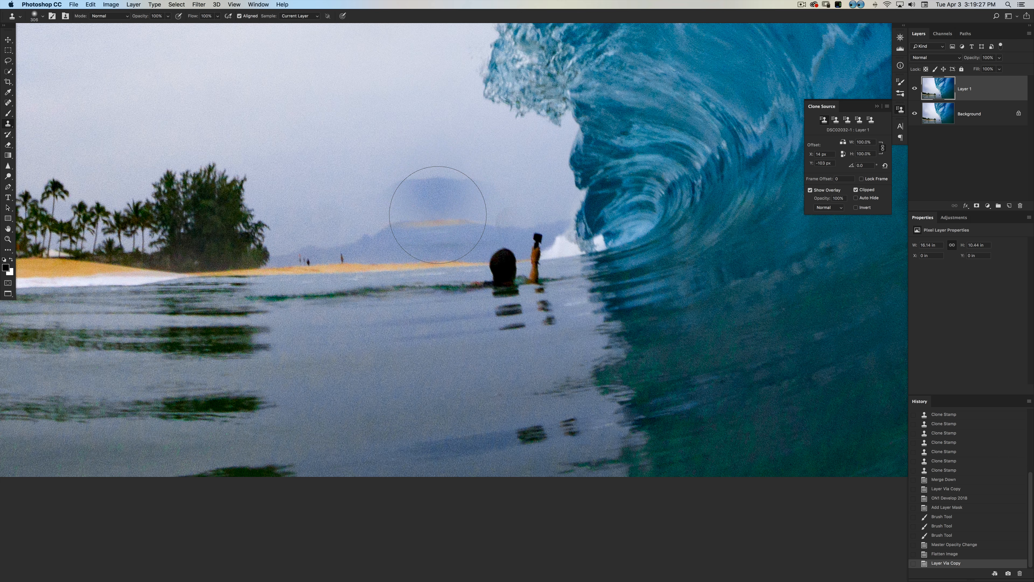
Turn off the clone source overlay and close the clone source settings.
click(817, 195)
click(886, 106)
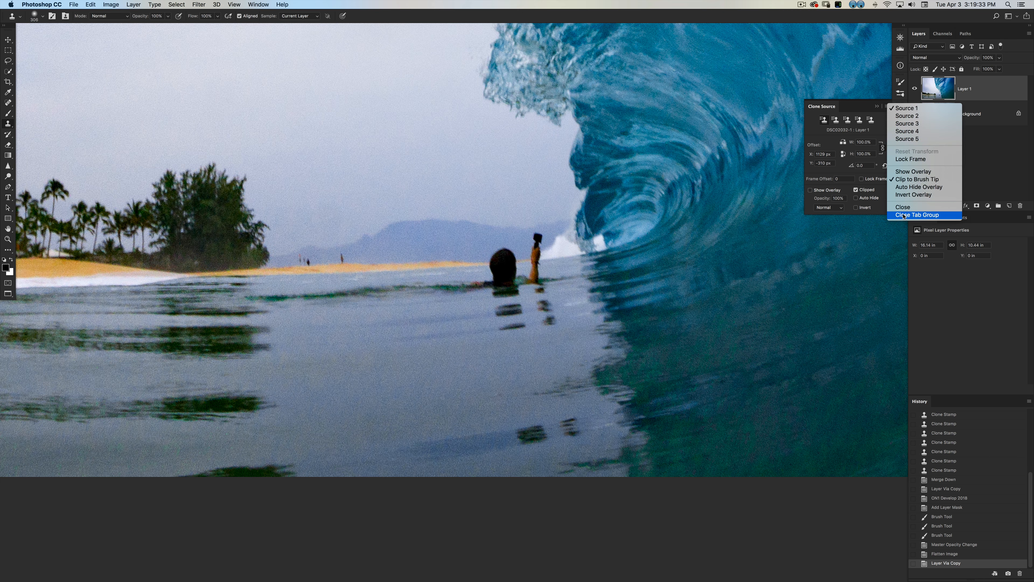
click(917, 215)
Clone clean water over the larger dark reflection patch low in the water, below the swimmer.
scroll(533, 350, down, 5)
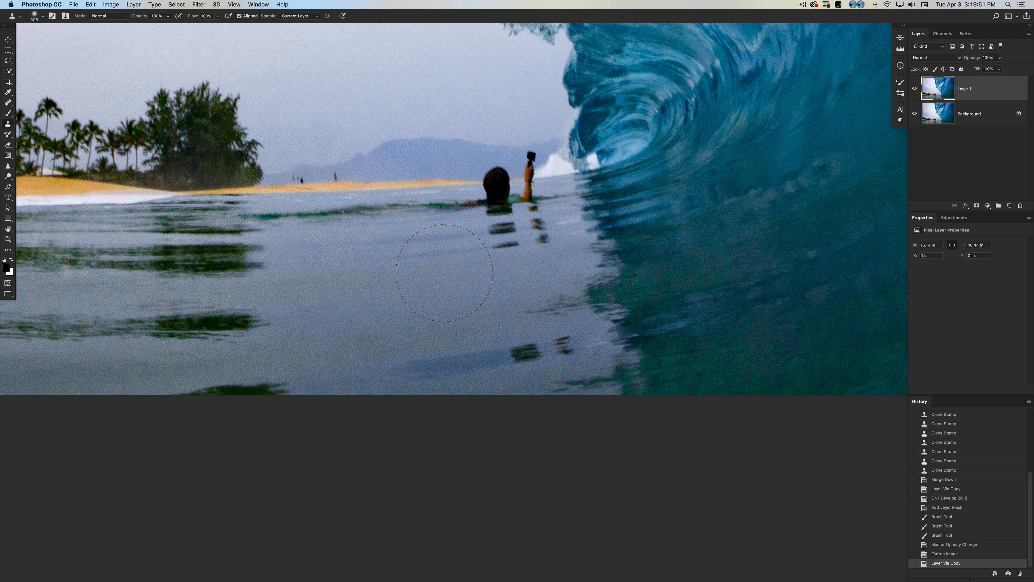
mouse_move(464, 298)
mouse_down()
mouse_move(420, 305)
mouse_move(433, 312)
mouse_up()
mouse_move(477, 351)
mouse_down()
mouse_move(477, 362)
mouse_move(469, 355)
mouse_up()
mouse_move(513, 355)
mouse_down()
mouse_move(527, 354)
mouse_move(501, 354)
mouse_move(538, 352)
mouse_move(494, 357)
mouse_up()
alt+click(495, 356)
Clone clean water over the smaller dark reflection patch next to the wave's shadow edge.
click(542, 350)
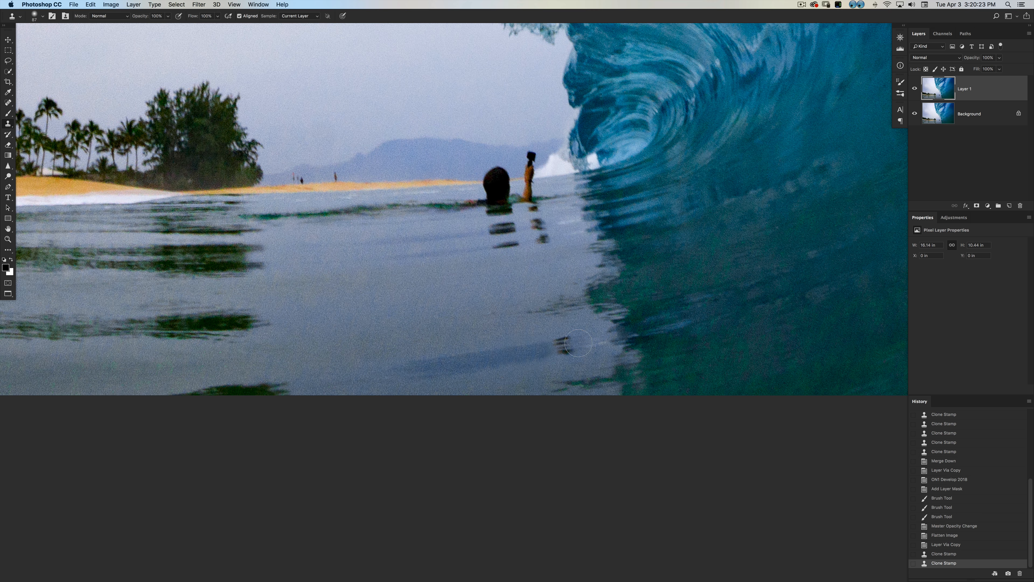
click(563, 345)
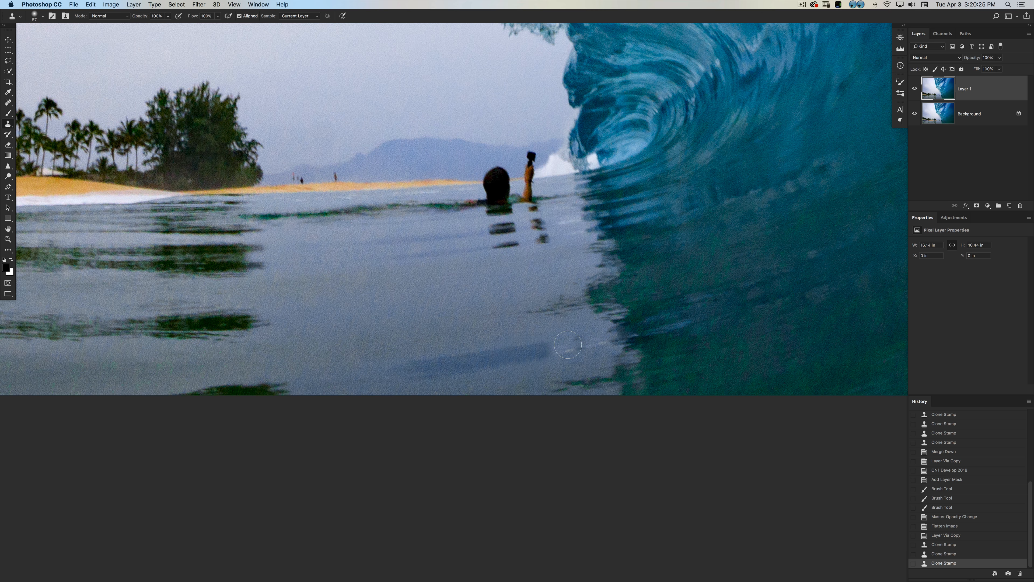
click(570, 353)
click(572, 357)
click(574, 360)
click(573, 355)
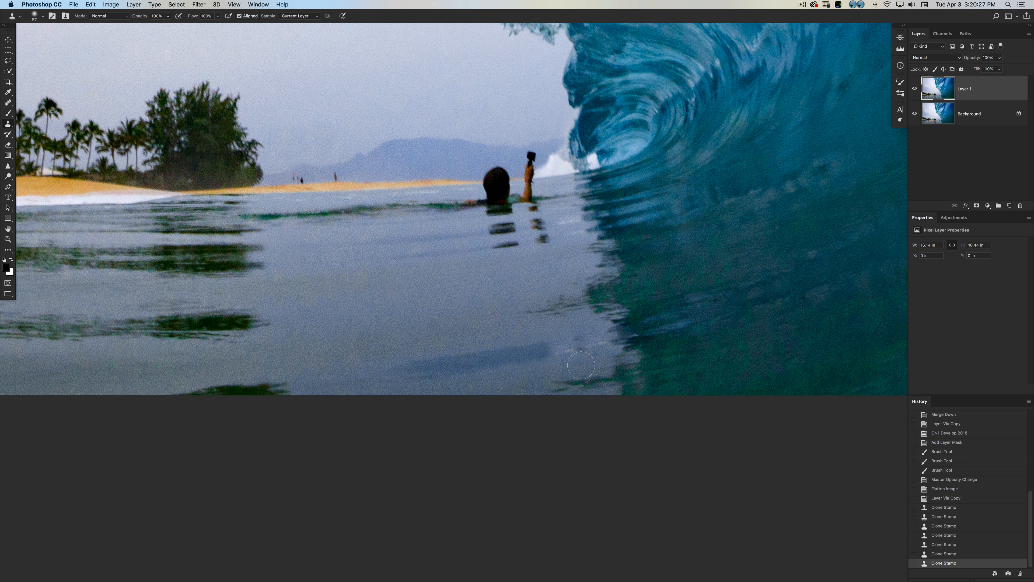
Try to clone water over the long bluish streak low in the water at full opacity.
drag(381, 353, 390, 354)
mouse_move(406, 350)
mouse_down()
mouse_move(407, 373)
mouse_move(529, 353)
mouse_up()
key(super+z)
Set the Clone Stamp opacity to 50% and blend away the bluish streak low in the water.
key(5)
drag(399, 347, 412, 351)
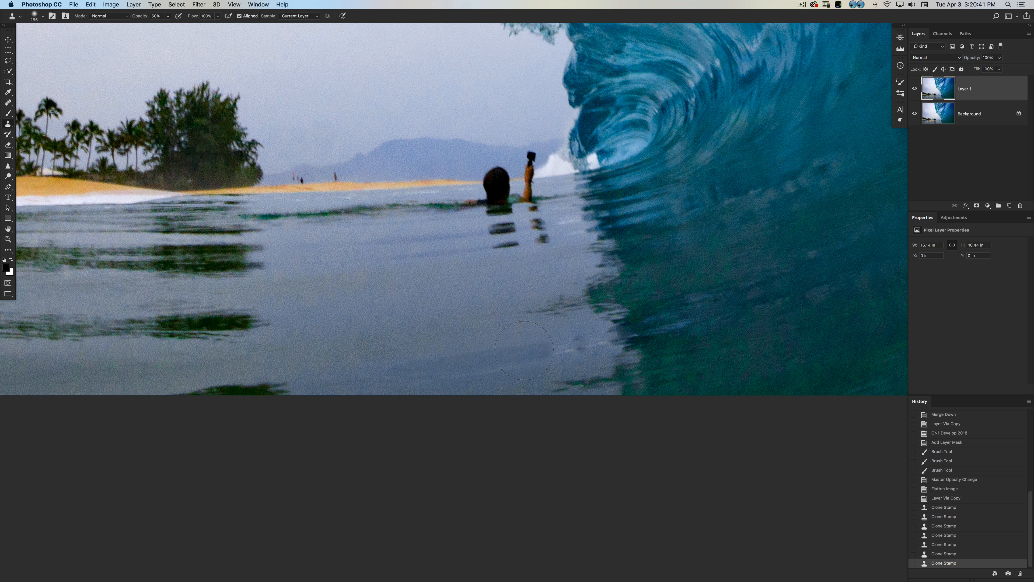
click(535, 348)
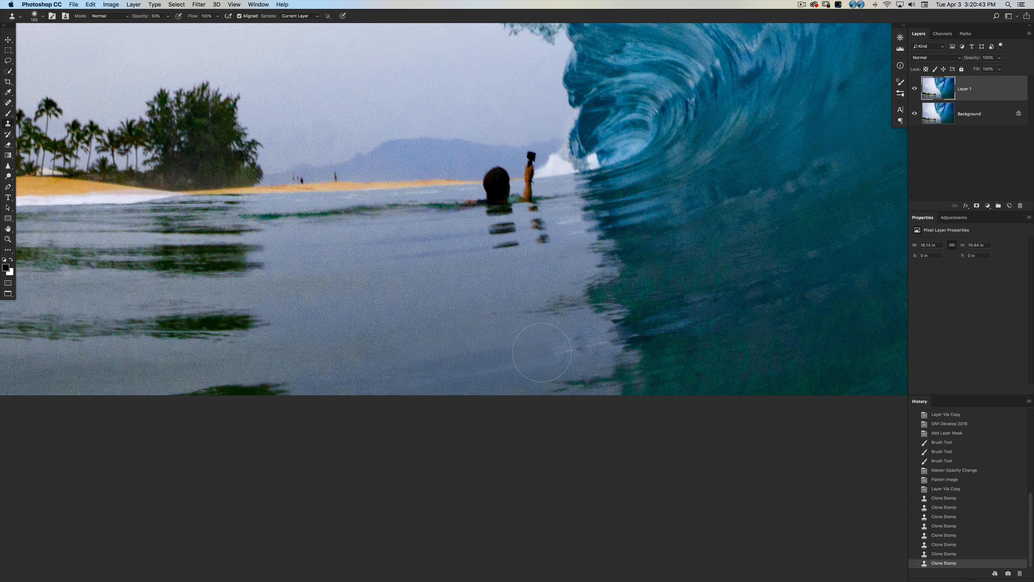
click(580, 357)
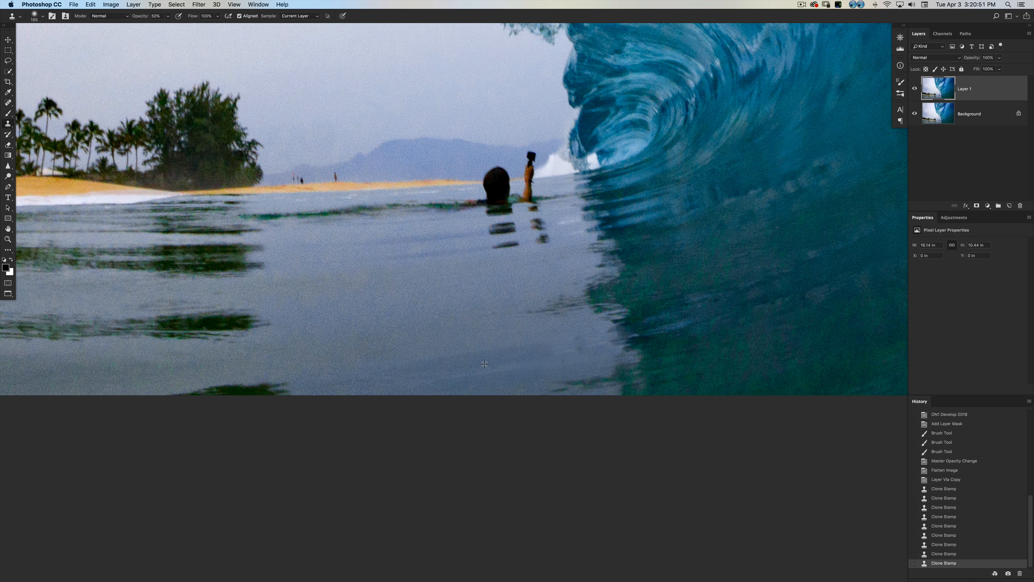
Remove the lowest dark ripples of the swimmer's reflection with the Spot Healing Brush.
scroll(481, 352, up, 5)
key(j)
drag(483, 319, 455, 324)
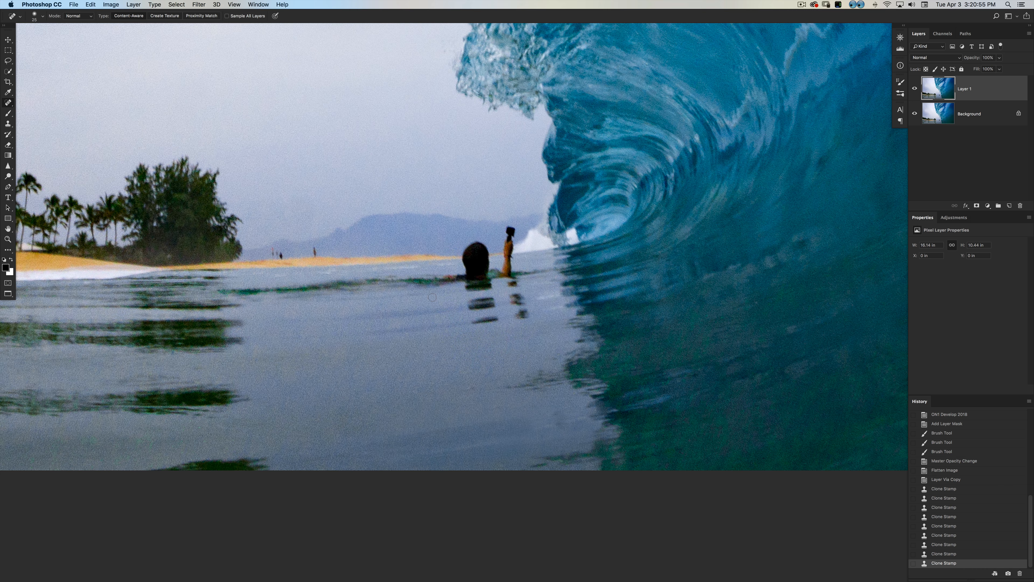
right_click(10, 103)
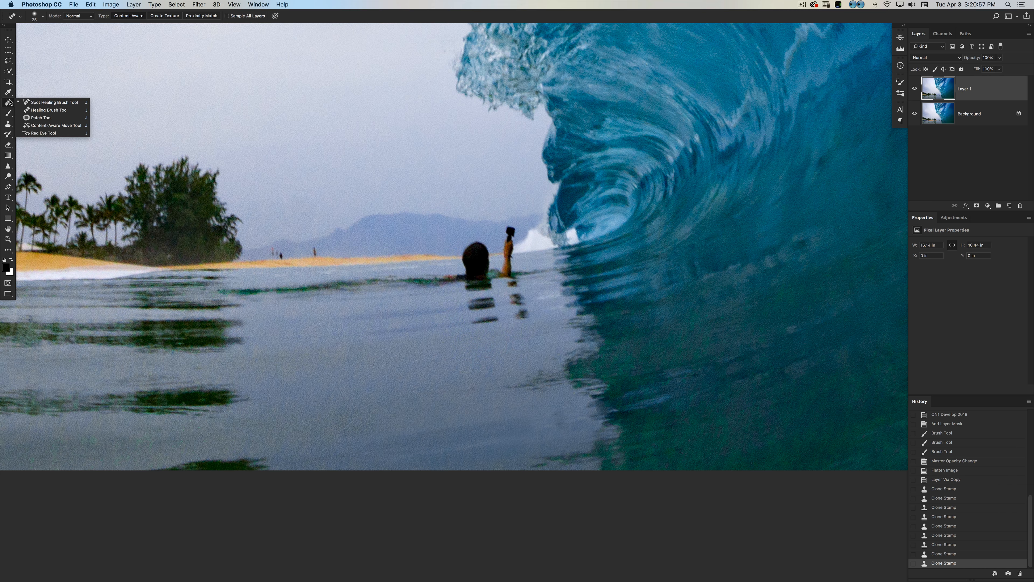
drag(463, 331, 500, 318)
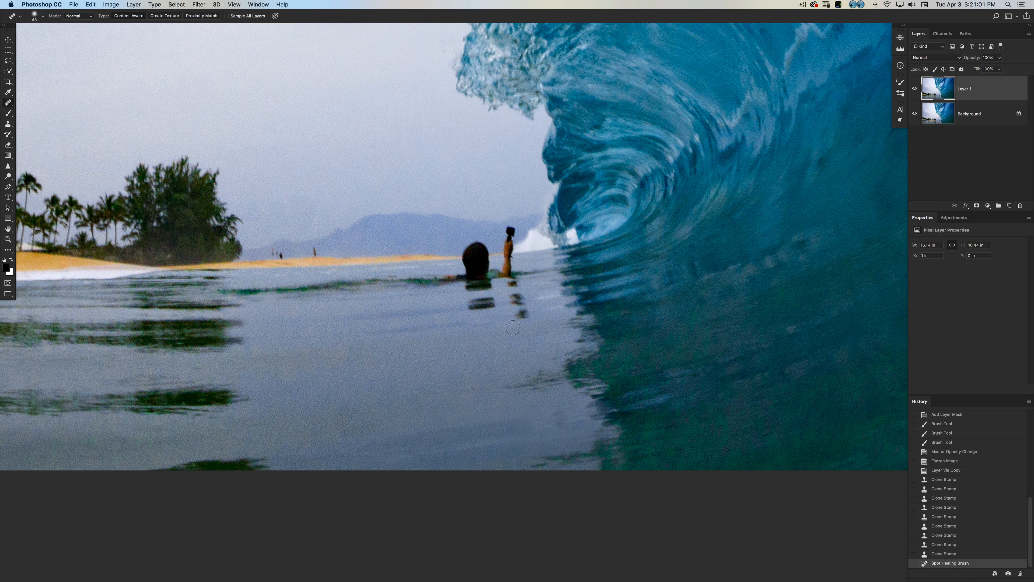
key(super+z)
key(super+z)
key(super+z)
drag(473, 322, 520, 314)
click(539, 317)
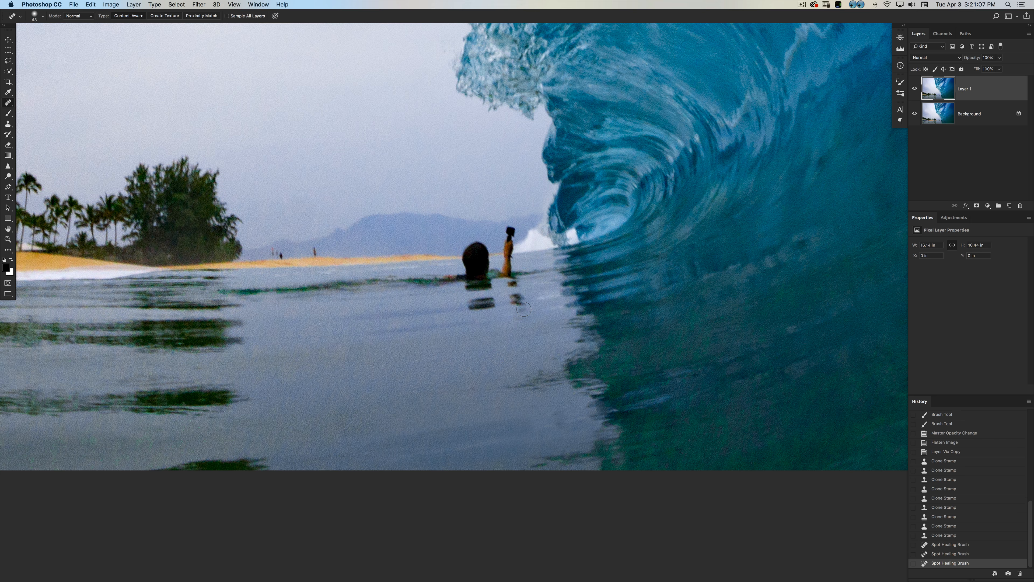
Heal away the remaining ripples below the swimmer and the reflection directly under the raised arm.
click(524, 309)
mouse_move(471, 305)
mouse_down()
mouse_move(497, 316)
mouse_move(463, 305)
mouse_move(481, 315)
mouse_move(492, 299)
mouse_move(456, 303)
mouse_move(472, 333)
mouse_move(495, 303)
mouse_move(527, 307)
mouse_move(518, 297)
mouse_move(514, 317)
mouse_move(528, 292)
mouse_up()
key(super+z)
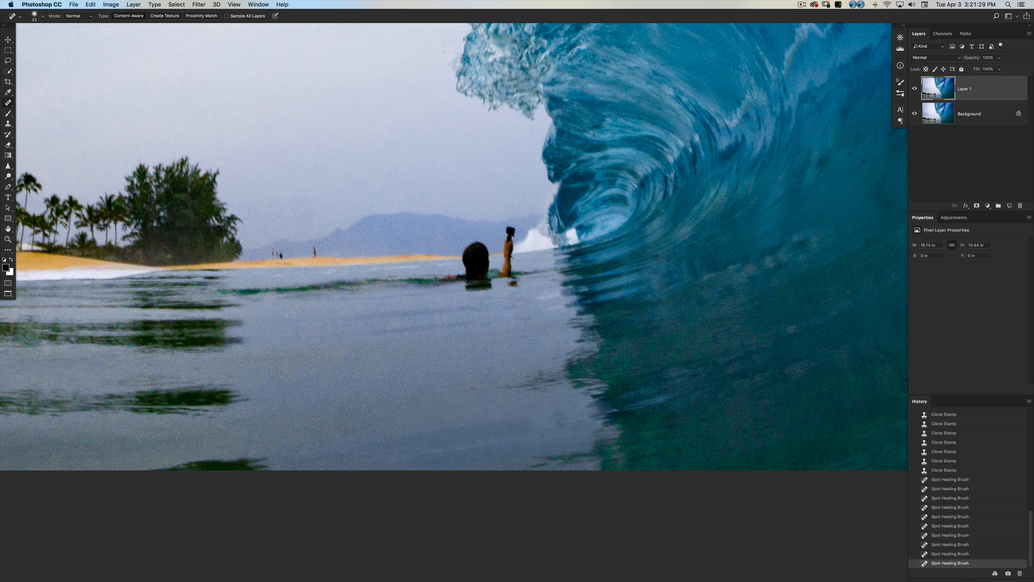
click(509, 284)
click(509, 283)
click(511, 284)
Even out the healed water beneath the swimmer with the Clone Stamp.
key(s)
mouse_move(484, 310)
mouse_down()
mouse_move(497, 332)
mouse_move(491, 317)
mouse_up()
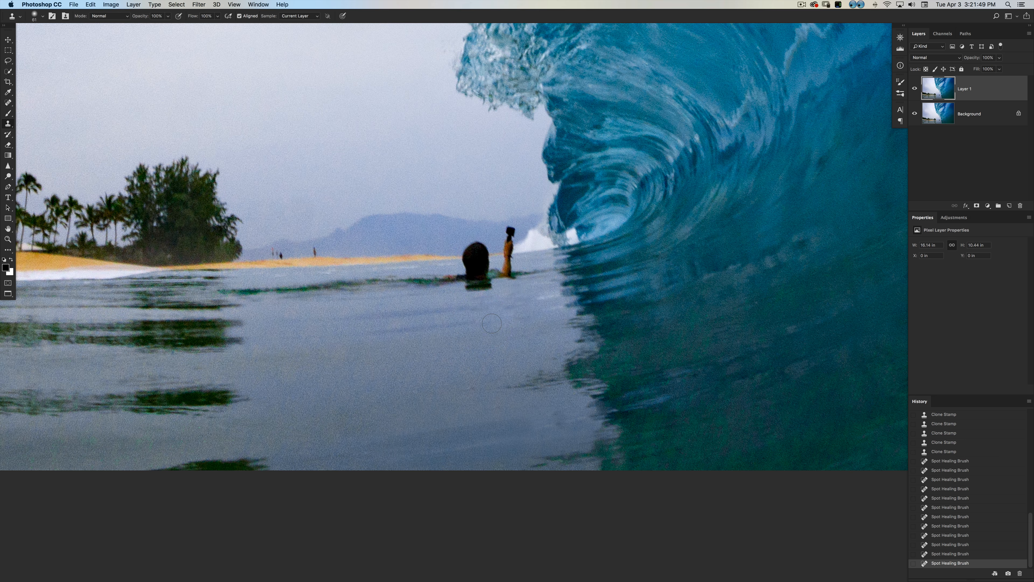
alt+click(486, 315)
click(496, 333)
click(501, 308)
Remove the swimmer's raised arm and camera with the Spot Healing Brush.
drag(484, 291, 460, 348)
key(super+plus)
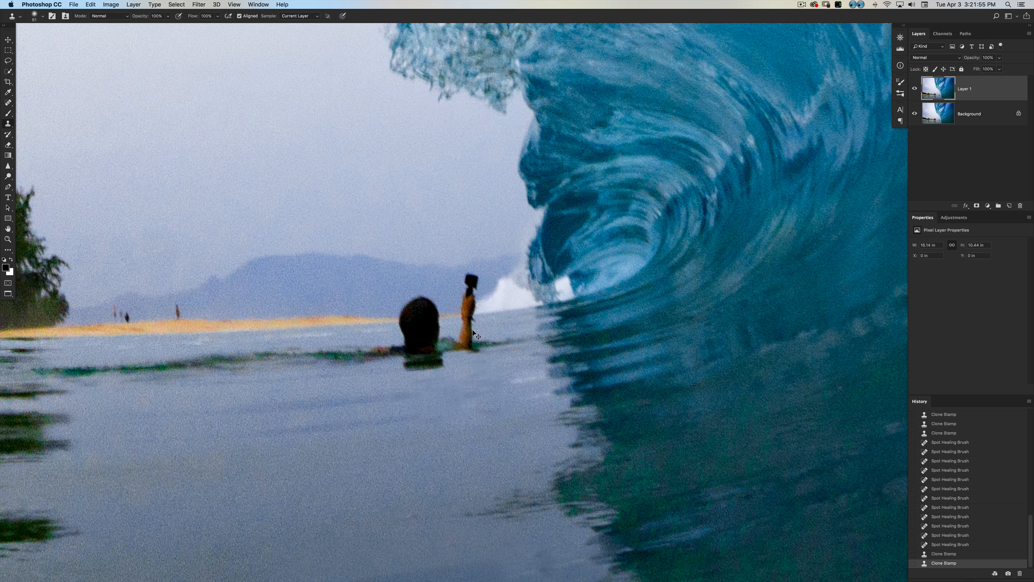
key(super+minus)
key(super+plus)
drag(472, 311, 479, 342)
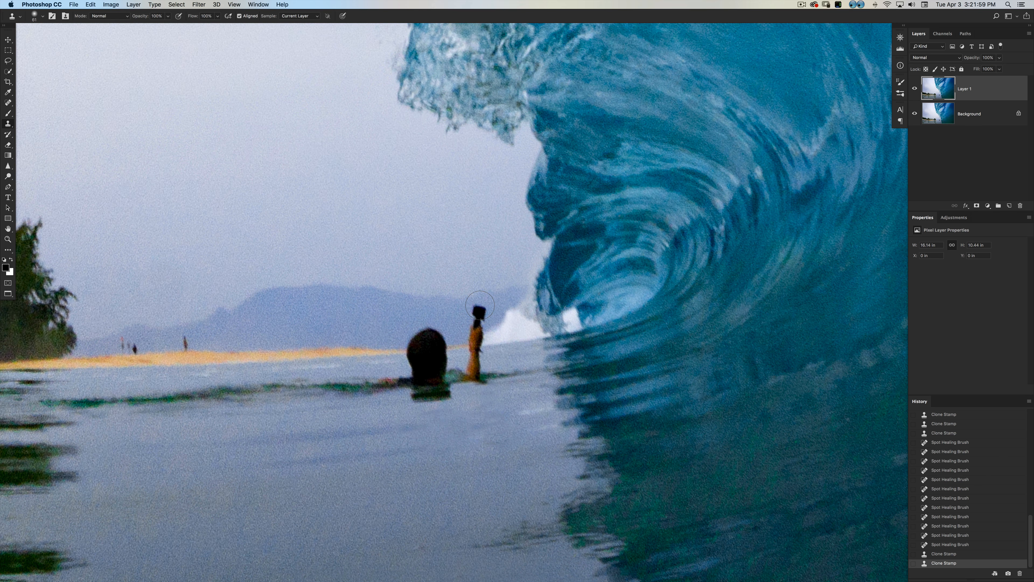
key(j)
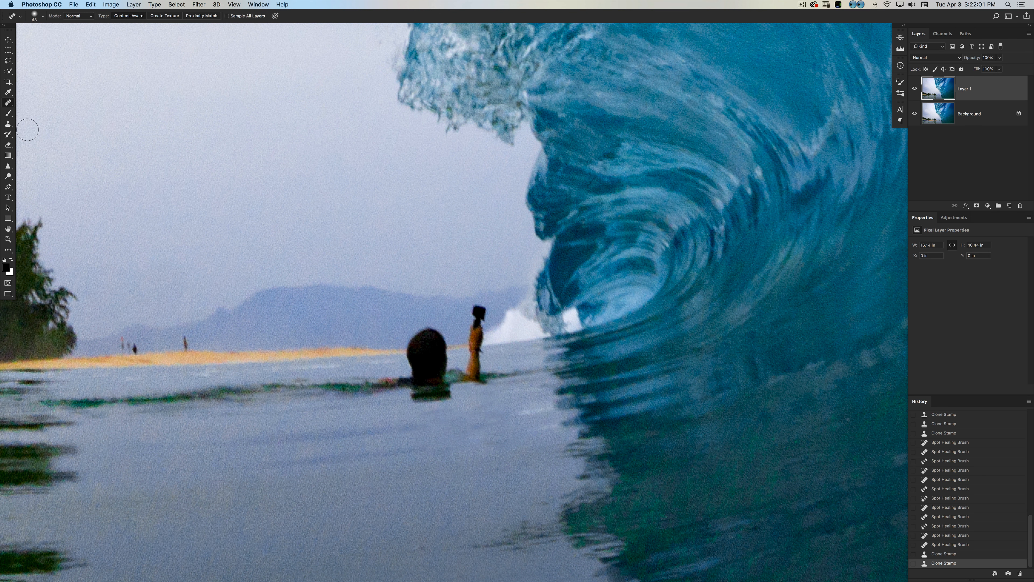
right_click(9, 102)
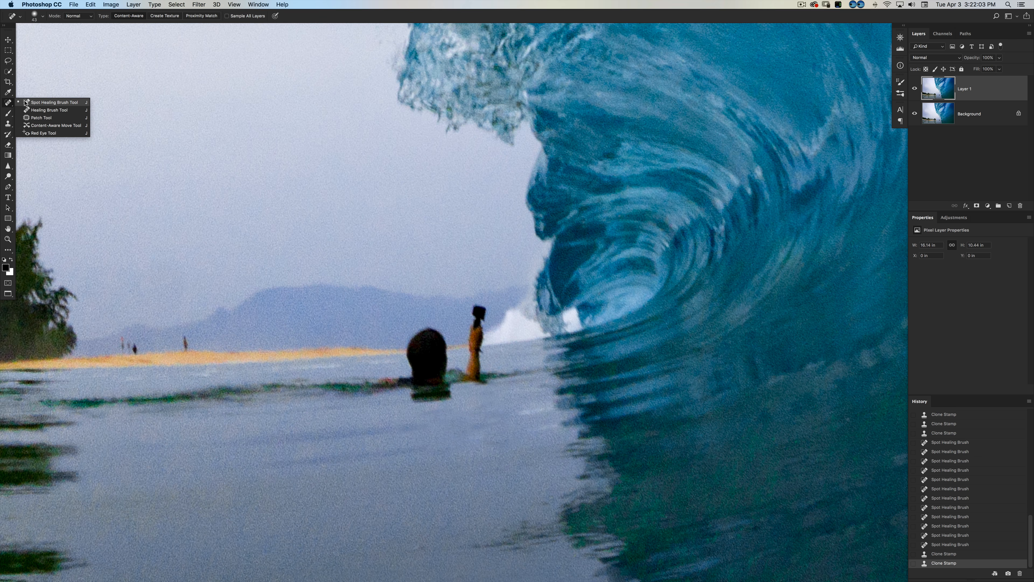
click(26, 102)
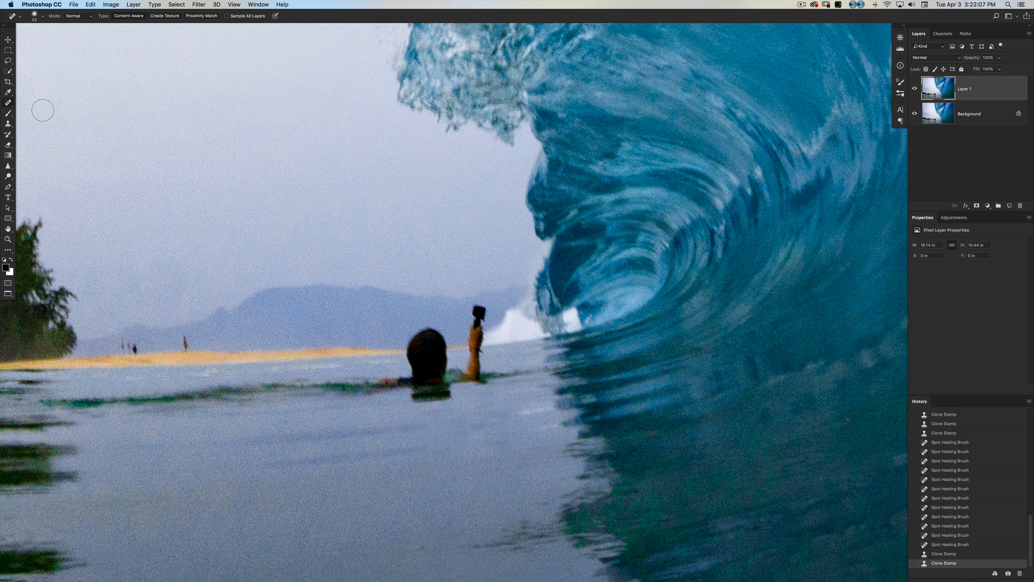
right_click(9, 102)
click(30, 102)
drag(480, 308, 477, 363)
mouse_move(478, 303)
mouse_down()
mouse_move(486, 335)
mouse_move(486, 309)
mouse_move(482, 357)
mouse_move(475, 327)
mouse_move(484, 370)
mouse_move(477, 360)
mouse_move(475, 379)
mouse_move(485, 387)
mouse_move(484, 365)
mouse_up()
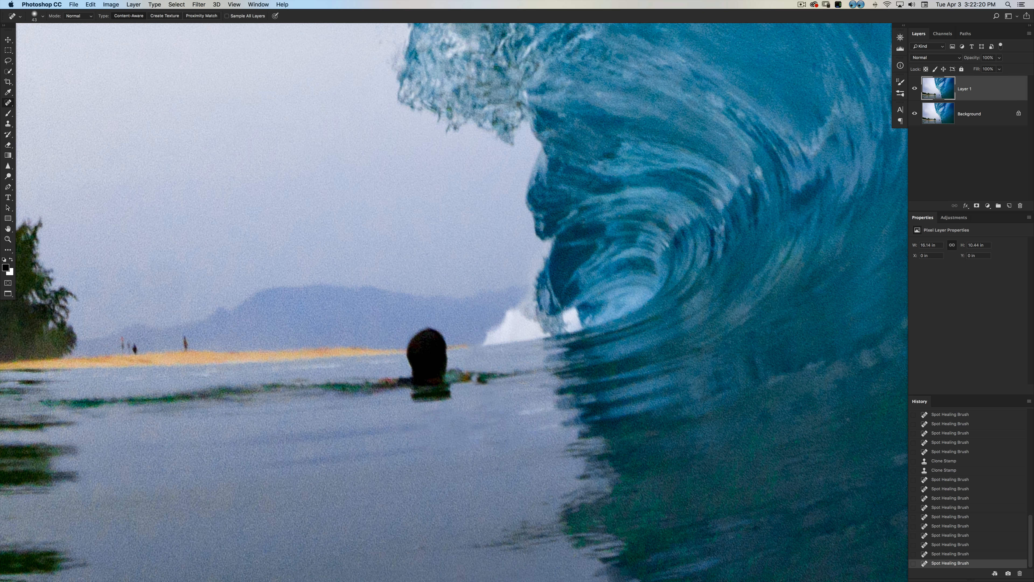
Heal away the dark green ripple between the swimmer and the wave, undoing the stroke that touches the head.
drag(548, 370, 502, 374)
key(super+z)
click(542, 371)
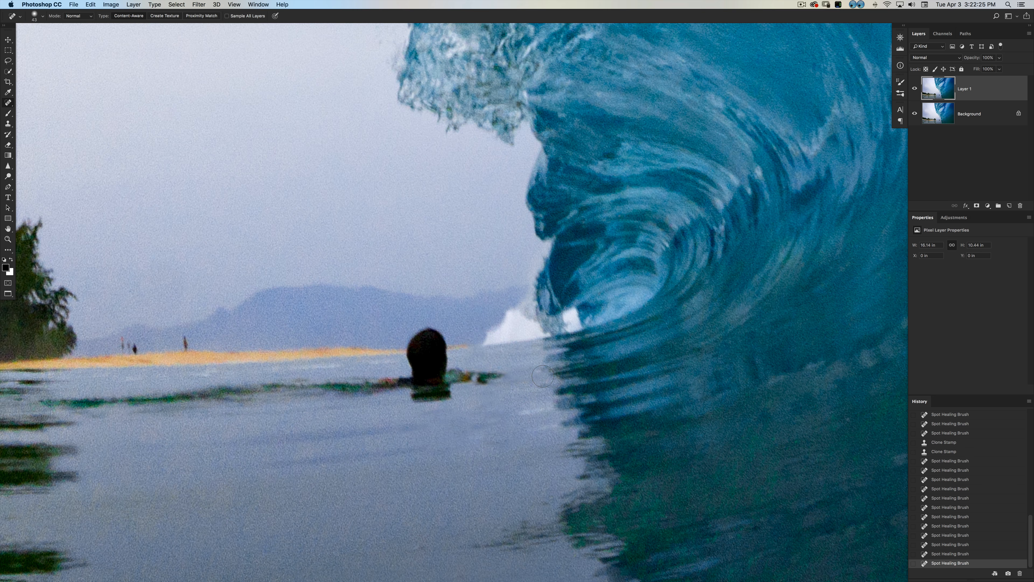
mouse_move(513, 379)
mouse_down()
mouse_move(467, 376)
mouse_move(483, 416)
mouse_move(490, 407)
mouse_move(471, 377)
mouse_move(519, 378)
mouse_move(468, 385)
mouse_move(484, 398)
mouse_move(487, 381)
mouse_move(472, 374)
mouse_move(444, 376)
mouse_up()
key(super+z)
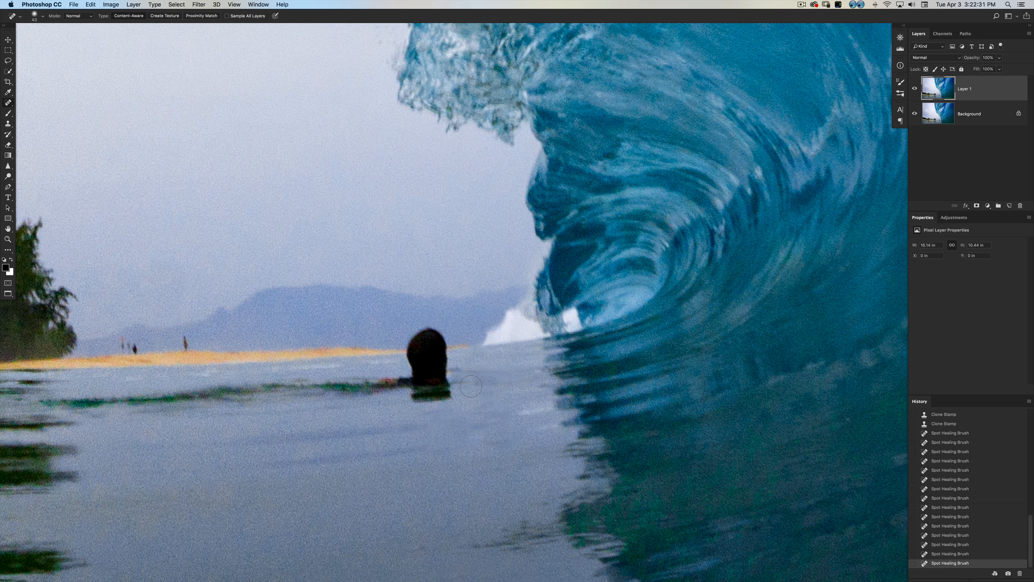
key(super+z)
Clone mountain, beach and water over the swimmer's head, continuing the sand line across the gap.
key(s)
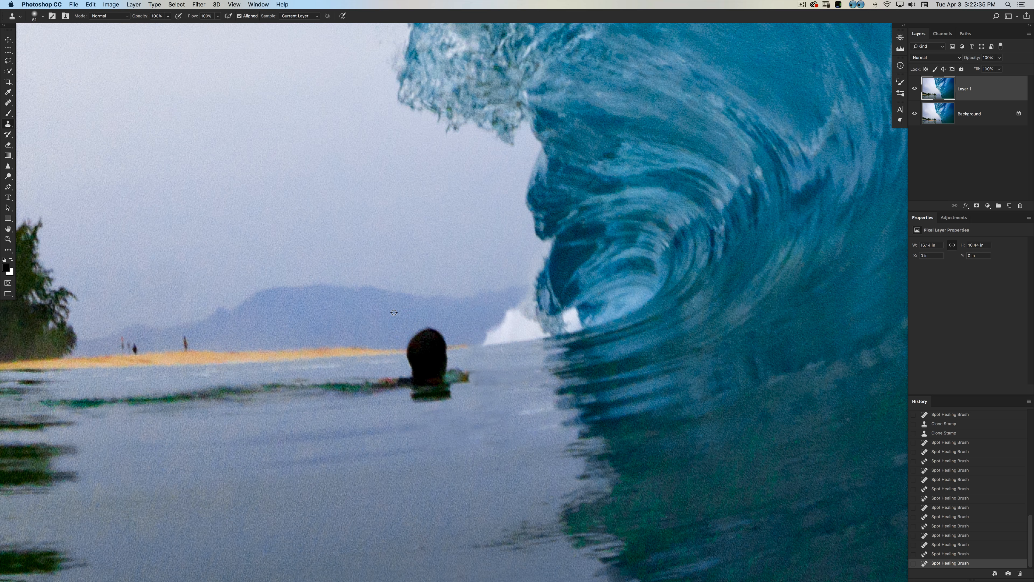
mouse_move(396, 322)
mouse_down()
mouse_move(424, 328)
mouse_move(428, 343)
mouse_move(391, 333)
mouse_move(436, 336)
mouse_move(409, 326)
mouse_move(425, 330)
mouse_move(426, 372)
mouse_move(444, 360)
mouse_move(405, 362)
mouse_move(409, 370)
mouse_up()
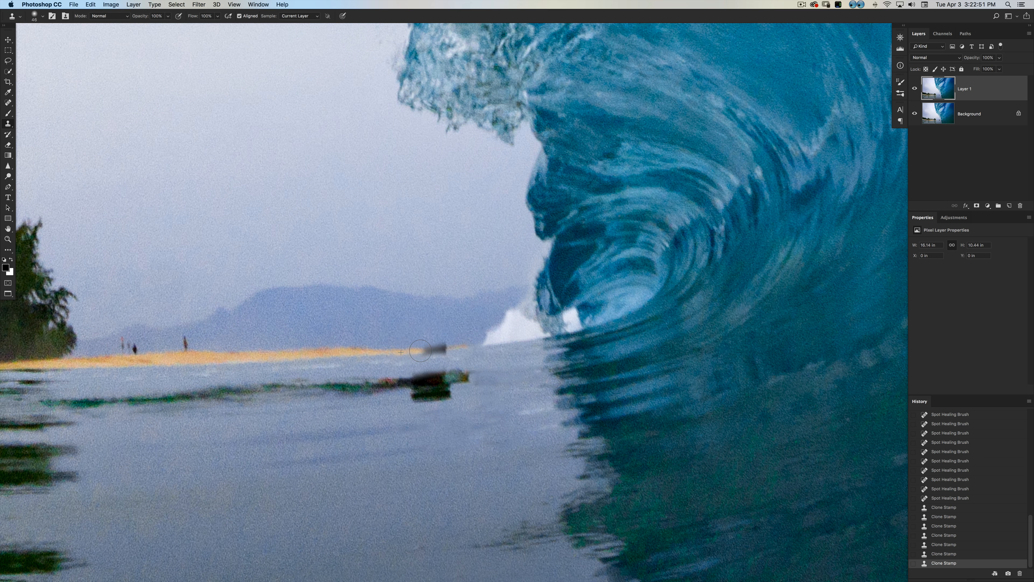
drag(427, 351, 425, 351)
drag(421, 351, 442, 350)
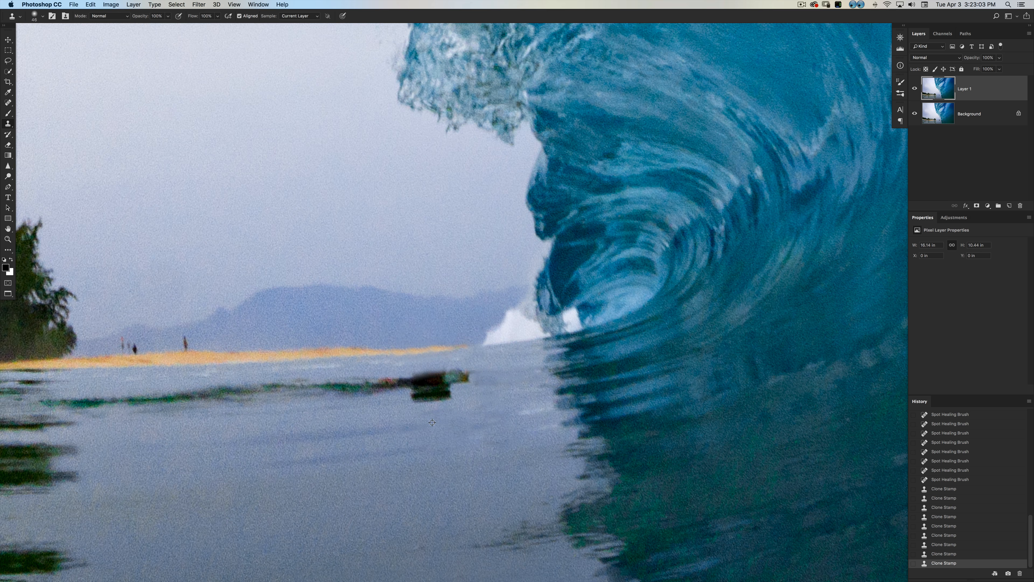
Clone clean water over the dark remnant below the head and the beach-side half of the green streak, undoing a poor stroke.
mouse_move(407, 403)
mouse_down()
mouse_move(454, 395)
mouse_move(448, 408)
mouse_move(407, 399)
mouse_move(436, 422)
mouse_move(475, 379)
mouse_move(489, 389)
mouse_move(512, 381)
mouse_up()
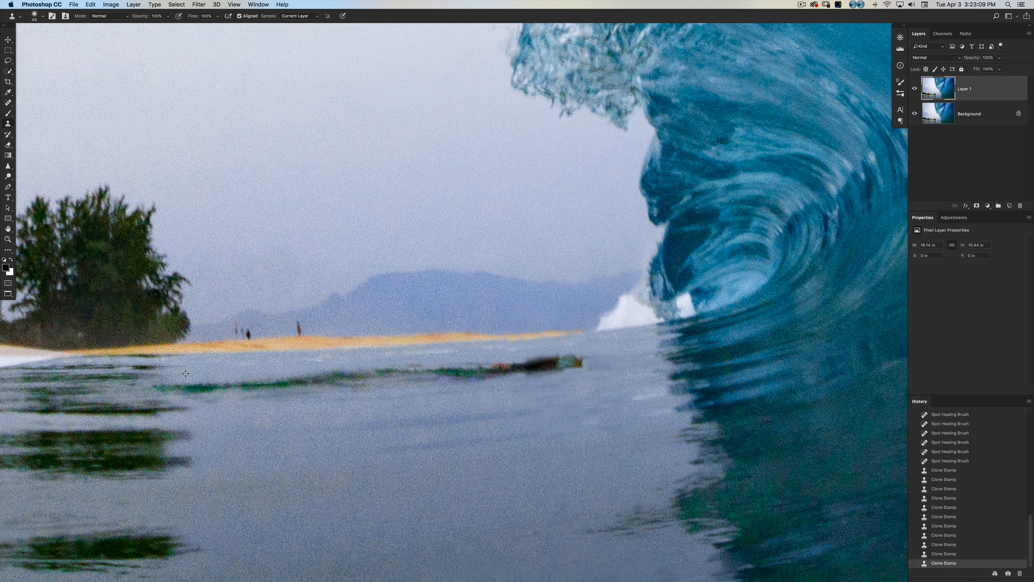
mouse_move(158, 386)
mouse_down()
mouse_move(248, 383)
mouse_move(265, 413)
mouse_up()
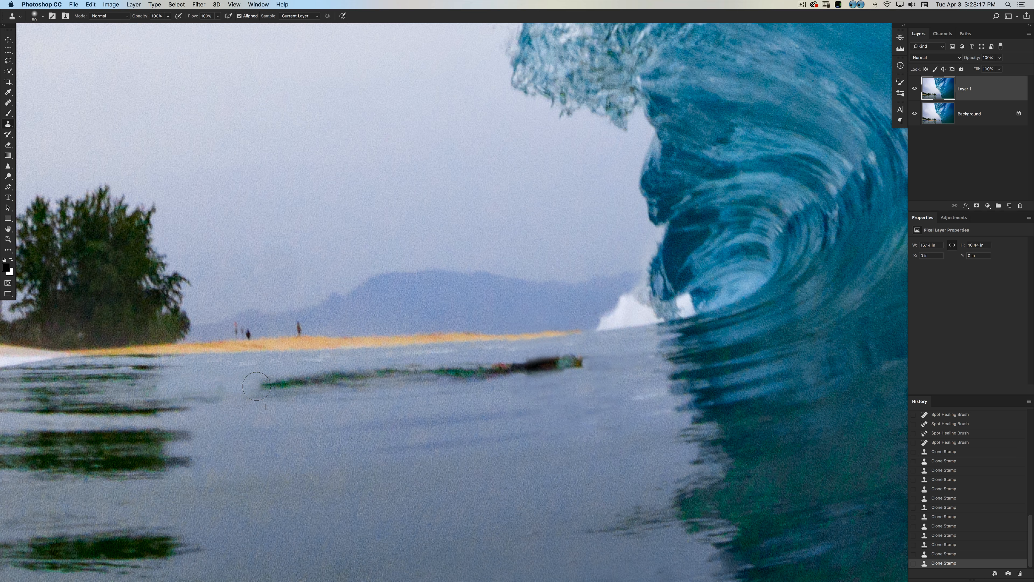
alt+click(248, 376)
mouse_move(262, 388)
mouse_down()
mouse_move(286, 382)
mouse_move(269, 404)
mouse_move(255, 396)
mouse_move(364, 379)
mouse_move(302, 381)
mouse_up()
key(super+z)
alt+click(334, 389)
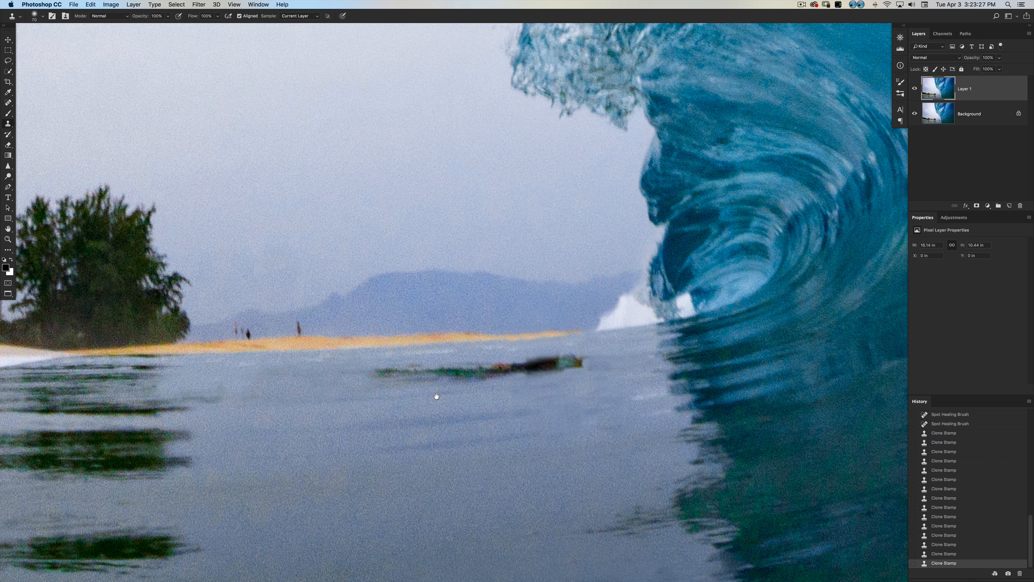
Clone water over the rest of the green streak up to the dark head remnant, undoing and redoing the unsuitable strokes.
drag(436, 396, 388, 393)
mouse_move(325, 384)
mouse_down()
mouse_move(375, 377)
mouse_move(369, 395)
mouse_move(383, 376)
mouse_move(436, 379)
mouse_move(420, 394)
mouse_move(392, 376)
mouse_move(470, 371)
mouse_move(508, 383)
mouse_move(470, 372)
mouse_move(434, 390)
mouse_move(459, 368)
mouse_up()
key(super+z)
key(super+z)
key(super+z)
alt+click(426, 381)
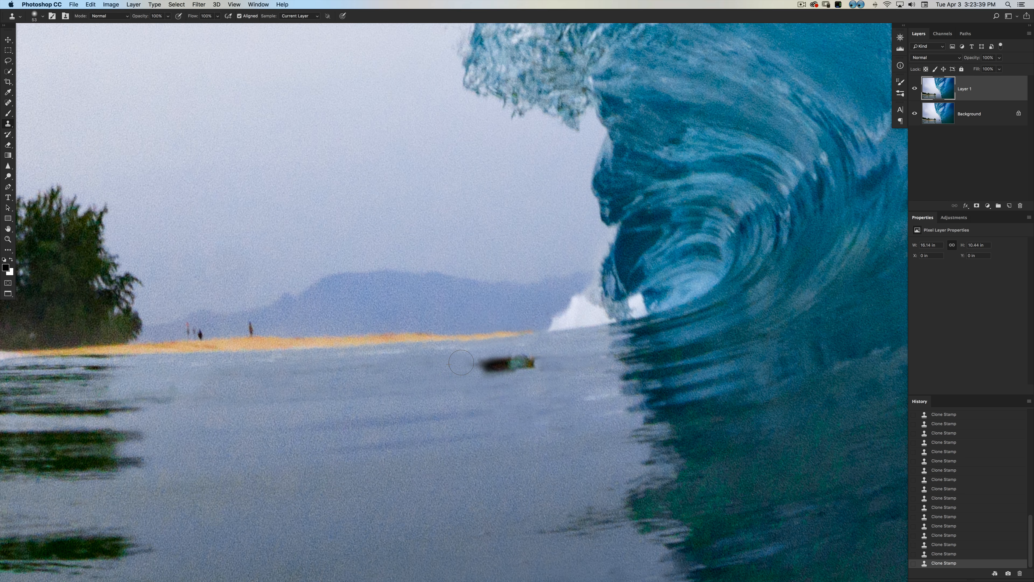
Try to cover the dark head remnant with Clone Stamp water sampled from below it, undoing the strokes.
drag(446, 410, 456, 409)
alt+click(453, 407)
mouse_move(469, 373)
mouse_down()
mouse_move(537, 373)
mouse_move(450, 364)
mouse_move(541, 375)
mouse_up()
key(super+z)
key(super+z)
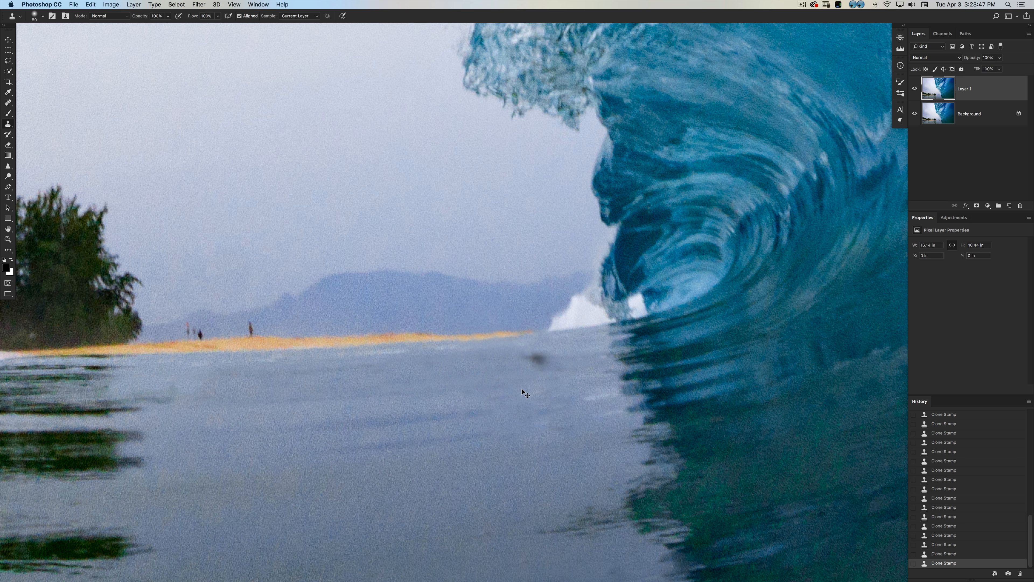
key(super+z)
Try to heal the dark head remnant away with the Spot Healing Brush, and undo it.
key(j)
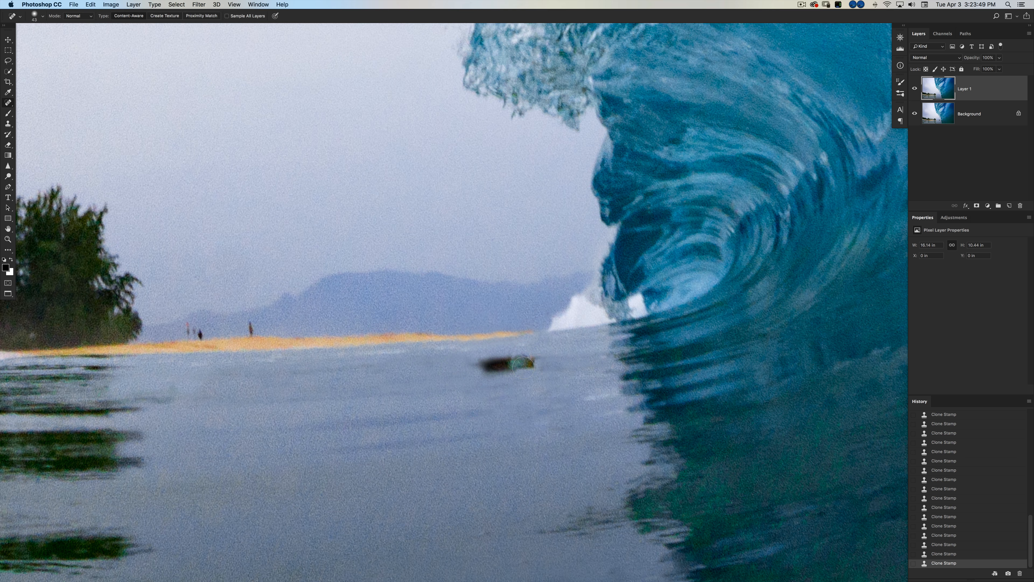
click(496, 381)
drag(517, 364, 541, 366)
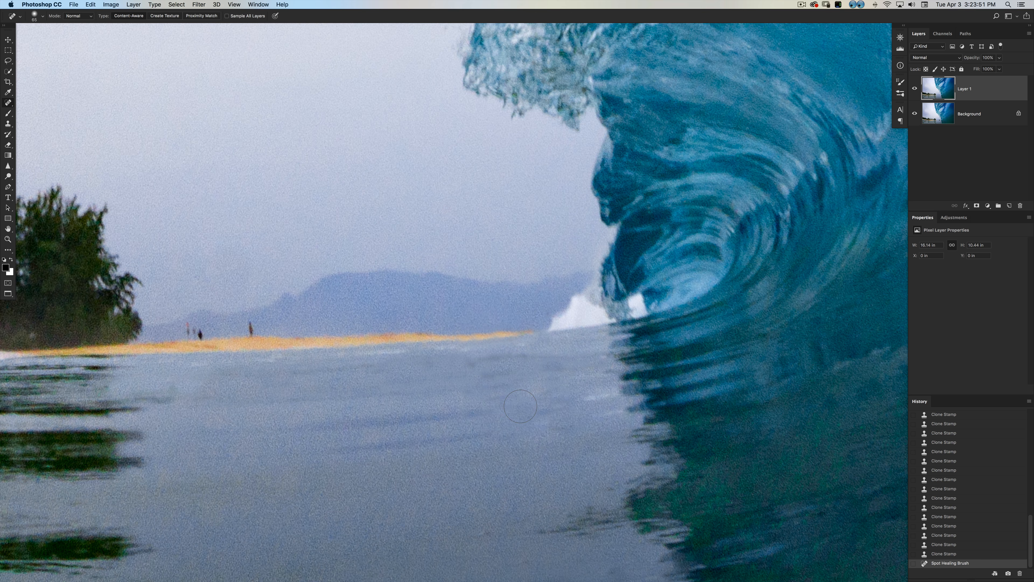
key(super+z)
Clone water over the dark head remnant with the Clone Stamp, undoing the extra touch-up stroke.
key(s)
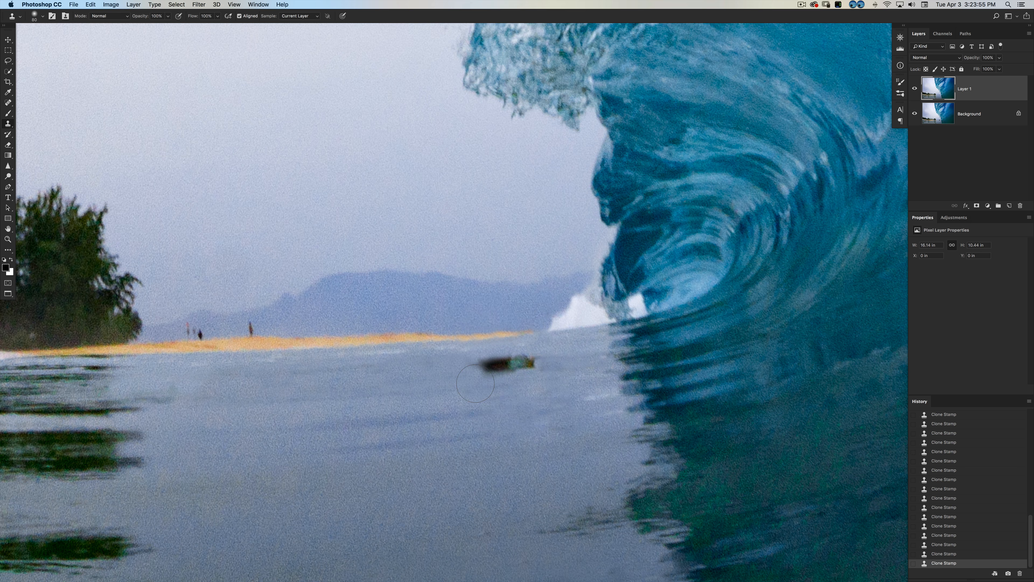
ctrl+alt+drag(311, 402, 370, 388)
mouse_move(486, 378)
mouse_down()
mouse_move(540, 379)
mouse_move(478, 367)
mouse_move(531, 364)
mouse_move(553, 382)
mouse_up()
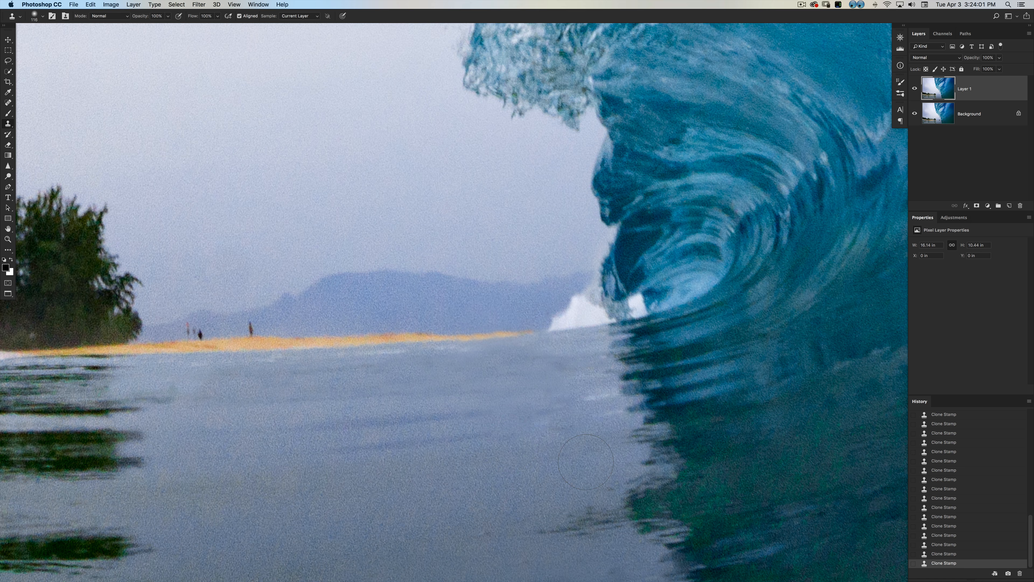
alt+click(555, 424)
drag(561, 381, 554, 384)
key(super+z)
Continue the faint blue ripple into the patched water with the Clone Stamp at 100% opacity.
key(5)
key(z)
drag(531, 426, 538, 430)
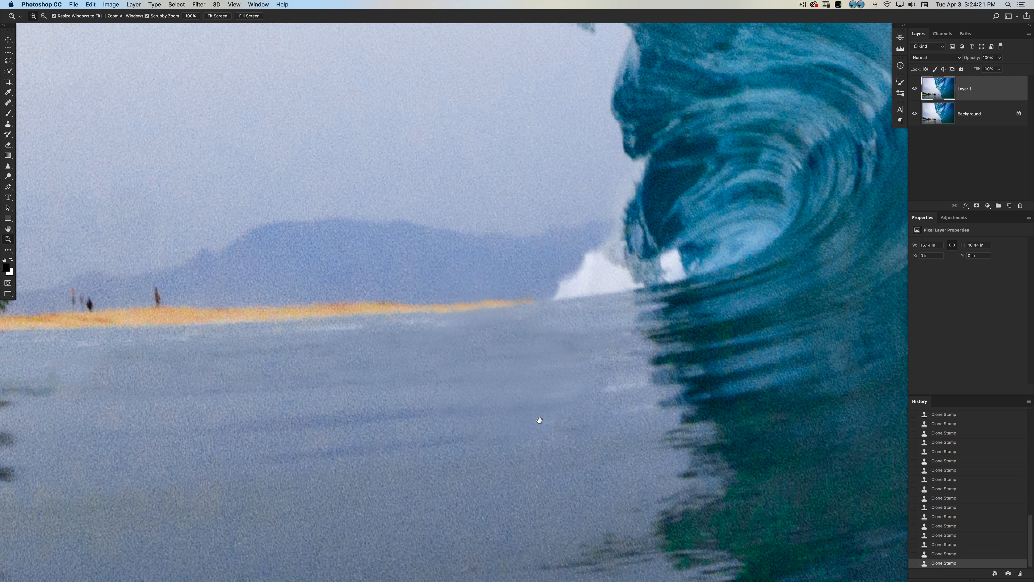
drag(557, 388, 589, 365)
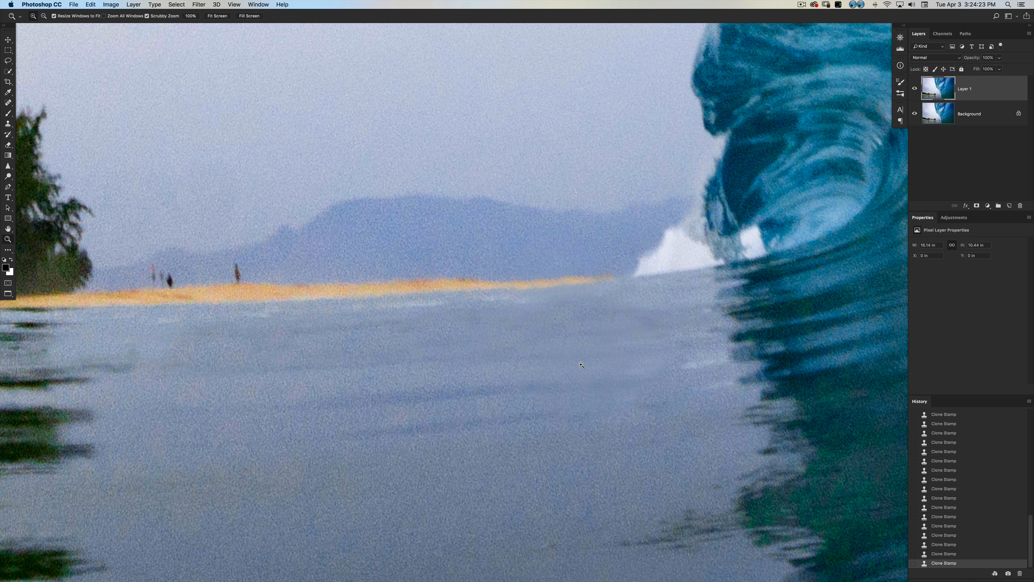
key(s)
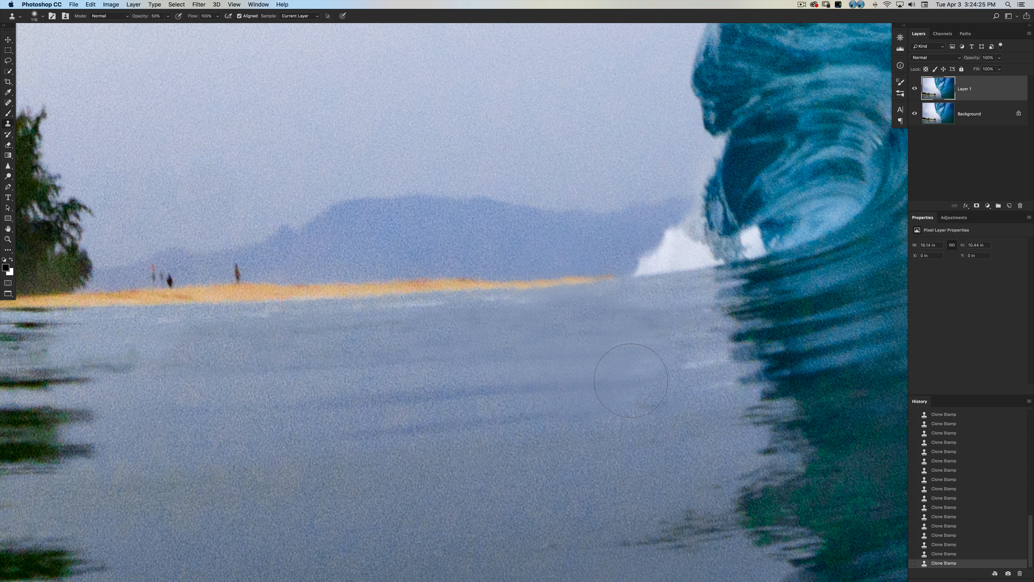
key(0)
drag(487, 407, 623, 385)
Resample the water and blend the patched area toward the wave with the Clone Stamp, undoing strokes that look wrong.
alt+click(492, 394)
alt+click(517, 387)
drag(554, 392, 654, 386)
key(super+z)
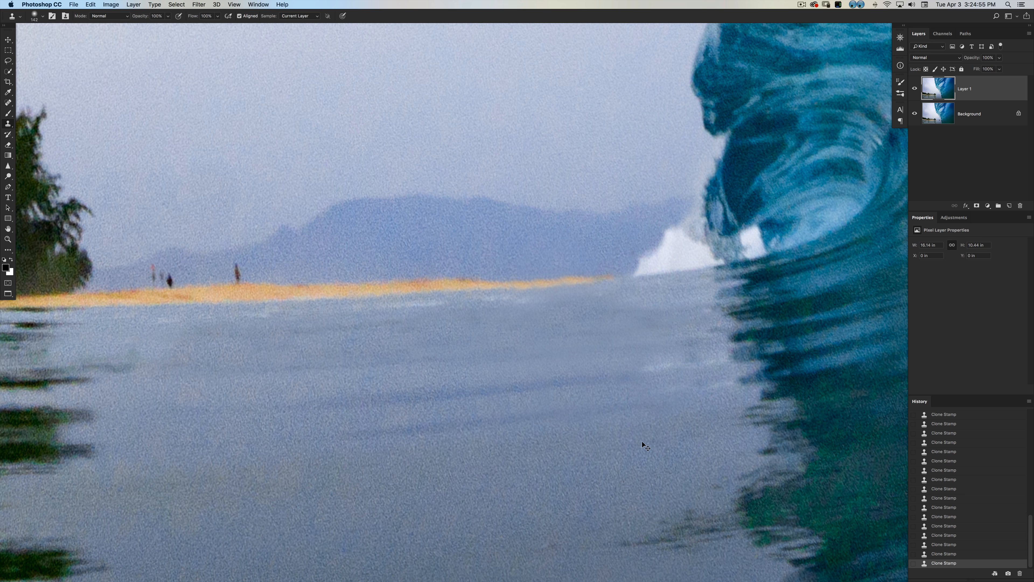
key(super+z)
alt+click(693, 367)
click(662, 369)
Compare the retouched photo with the original by hiding and showing Layer 1 with the beach and wave in view.
key(super+0)
key(z)
click(588, 495)
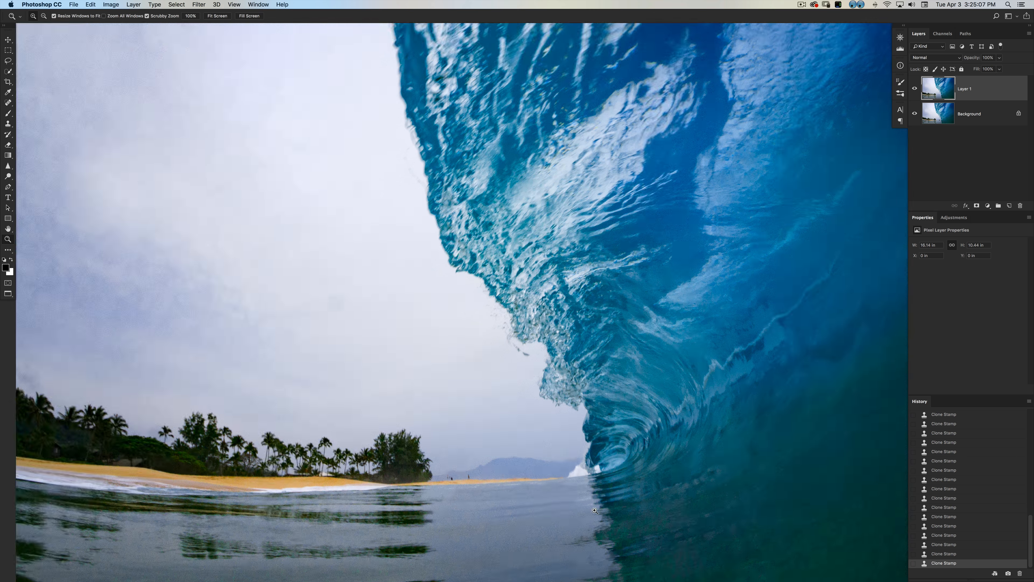
drag(601, 528, 627, 442)
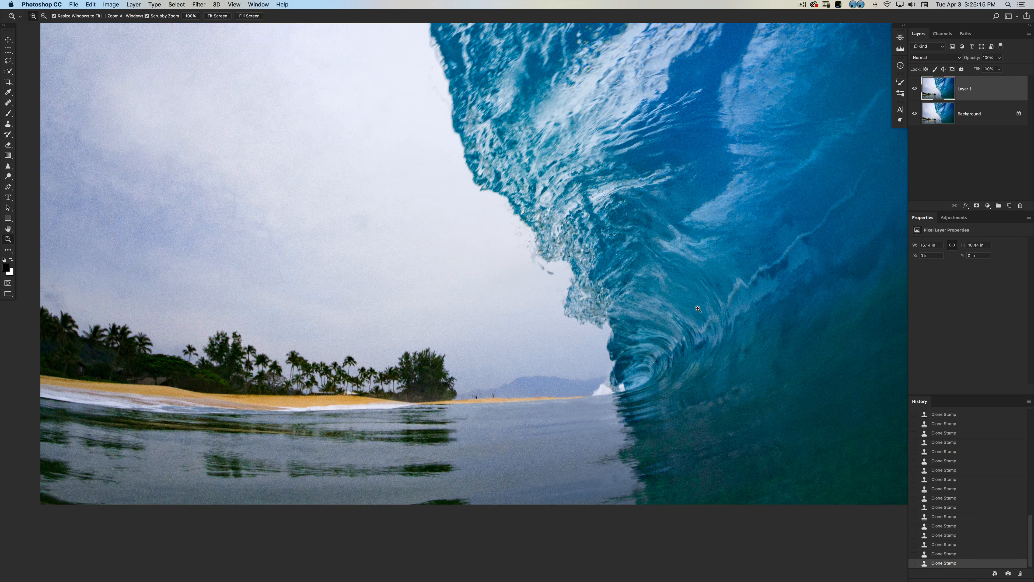
click(914, 89)
click(914, 89)
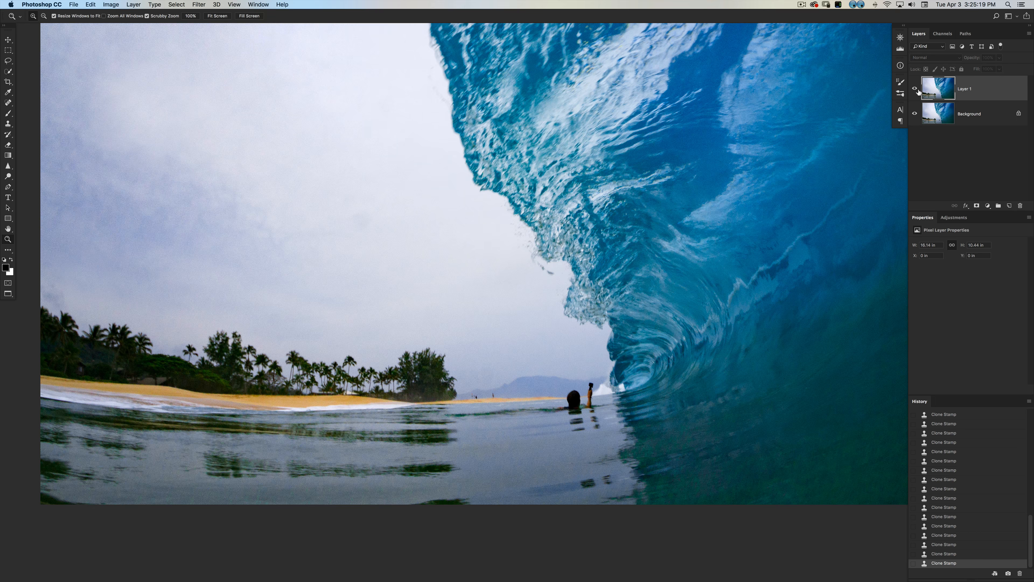
click(917, 89)
click(916, 88)
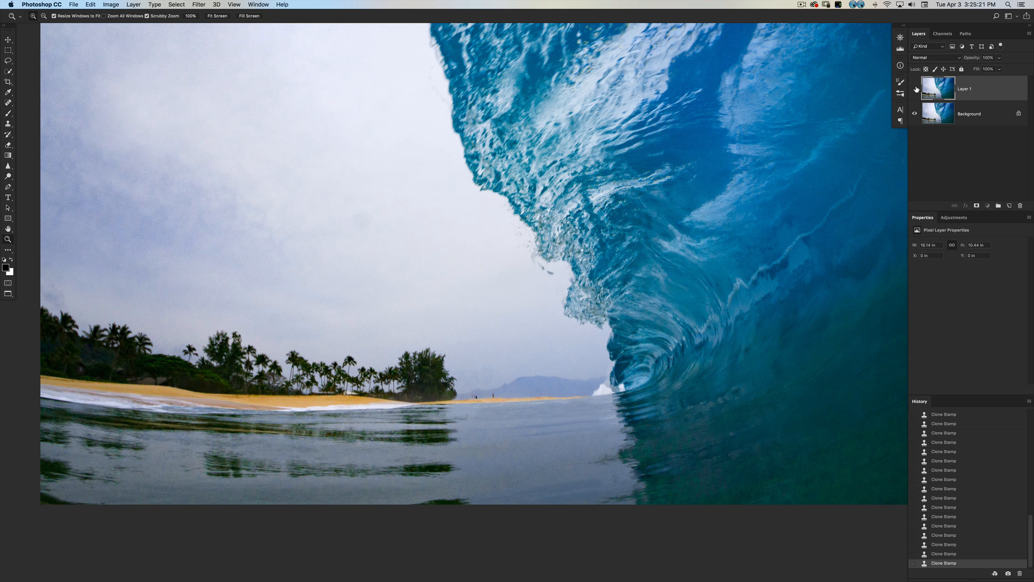
click(914, 89)
Examine the cloned water beside the wave up close, hiding and showing Layer 1 for a before-and-after check.
click(606, 365)
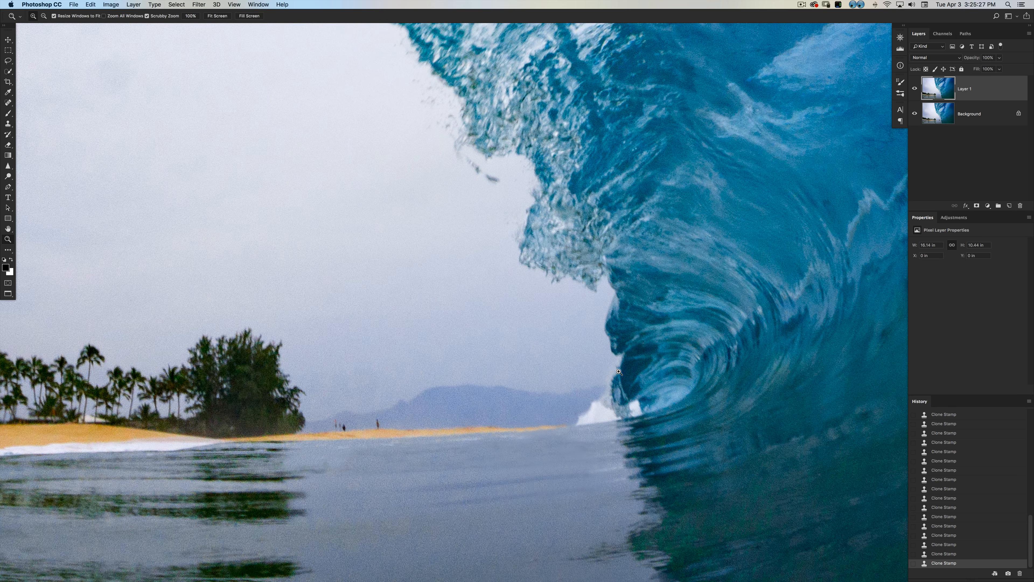
drag(600, 407, 618, 340)
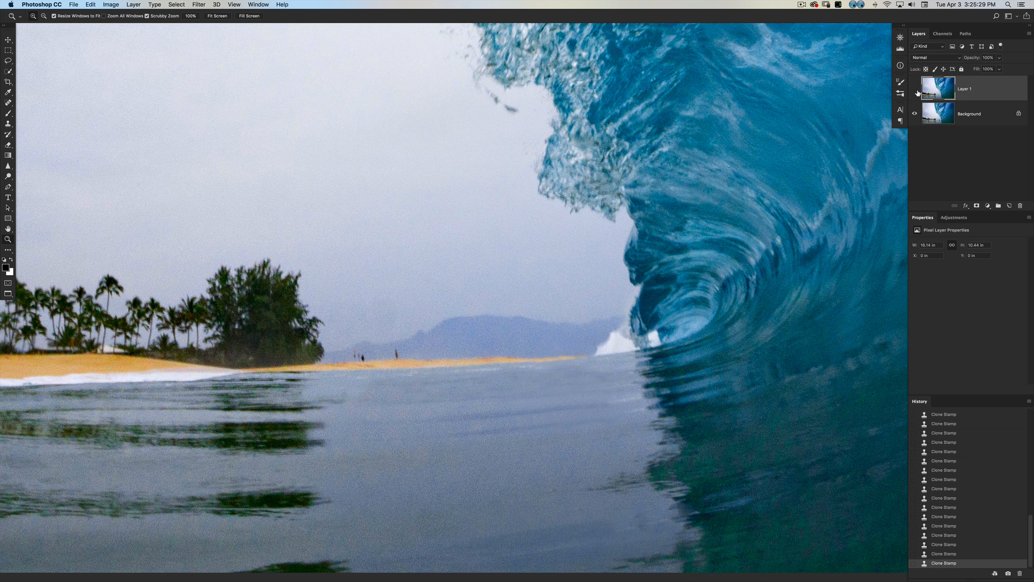
click(915, 88)
click(914, 88)
click(915, 88)
click(914, 89)
Choose the Spot Healing Brush from the group of healing tools.
key(s)
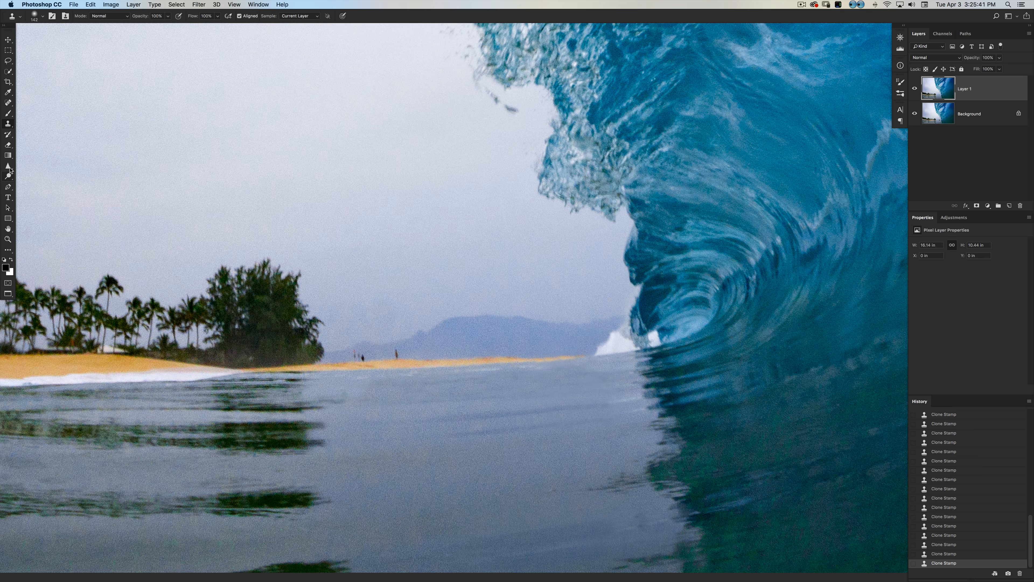
key(j)
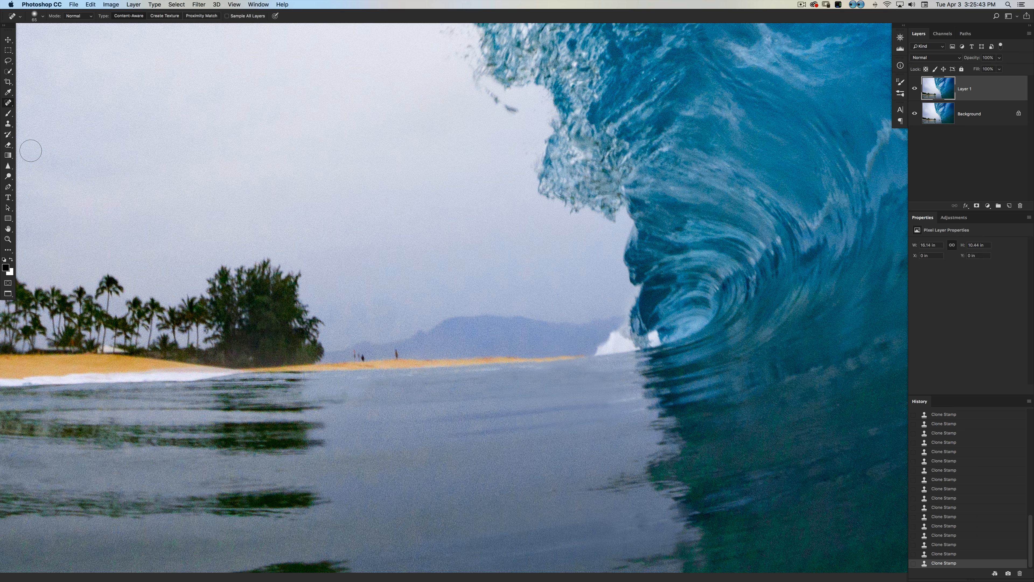
click(9, 102)
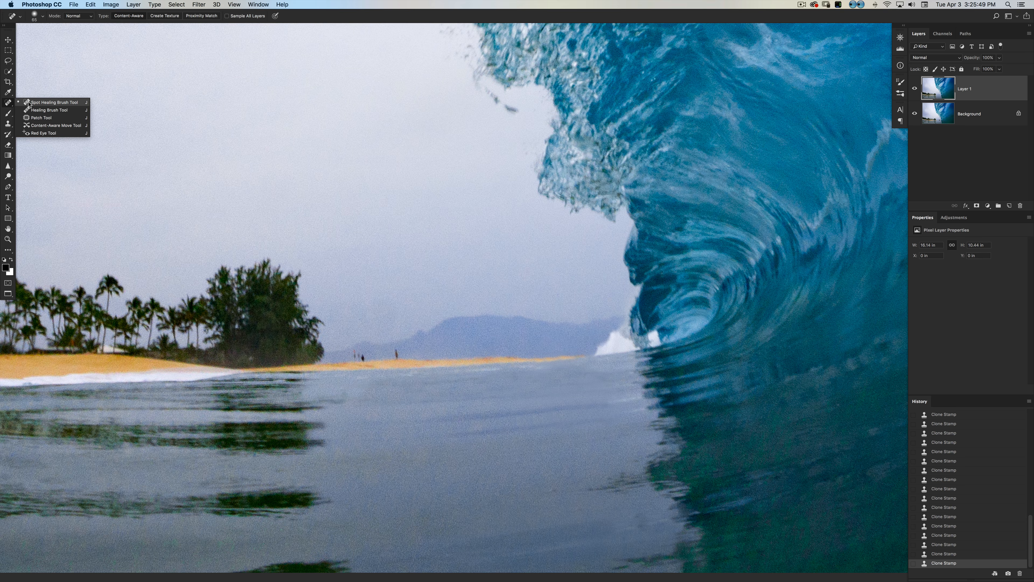
click(29, 102)
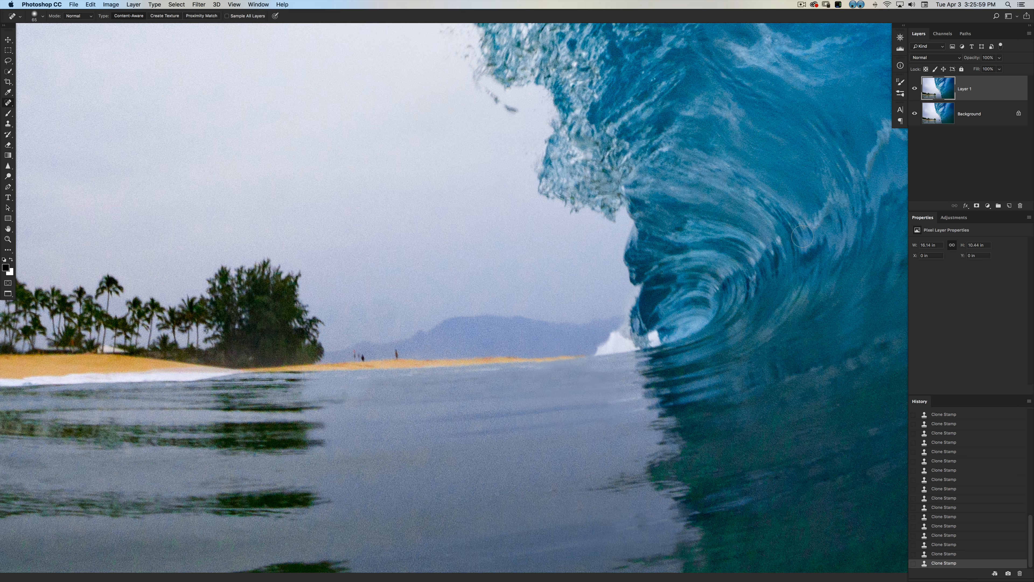
Check the whole photo before and after the retouch by switching Layer 1's visibility.
key(super+0)
key(super+minus)
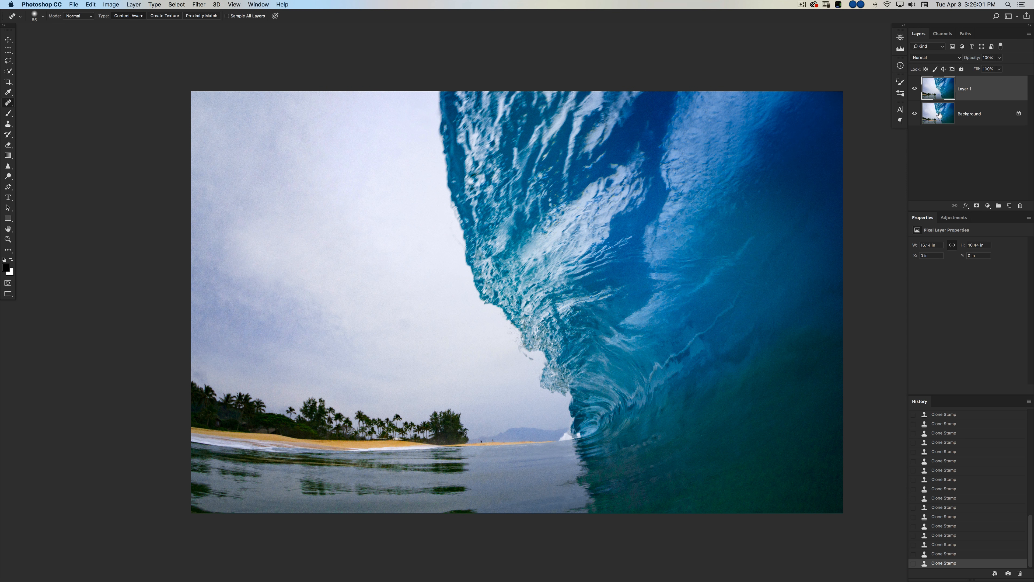
click(914, 89)
click(914, 89)
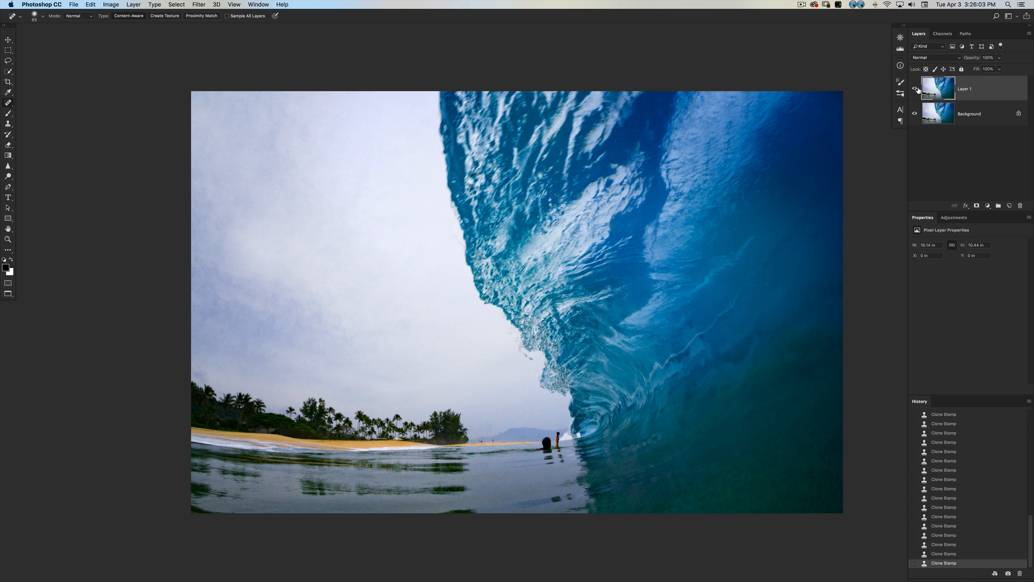